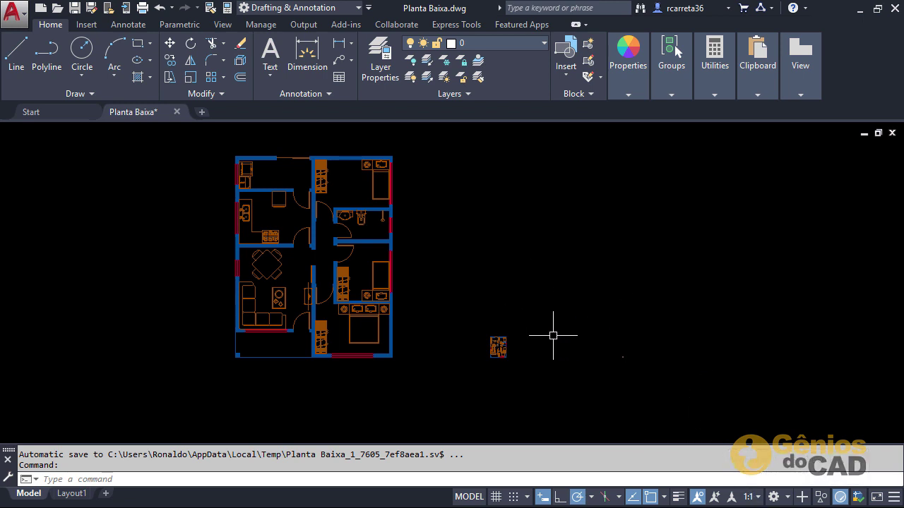
click(757, 497)
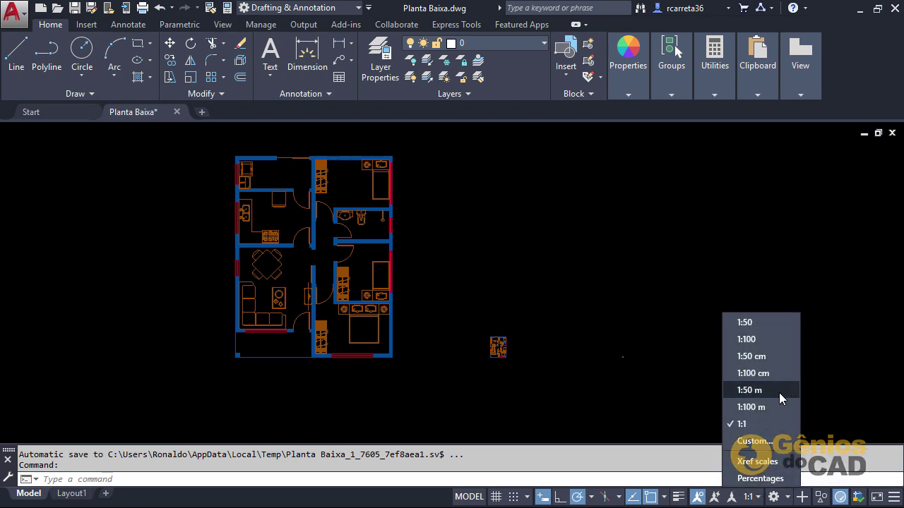
click(648, 249)
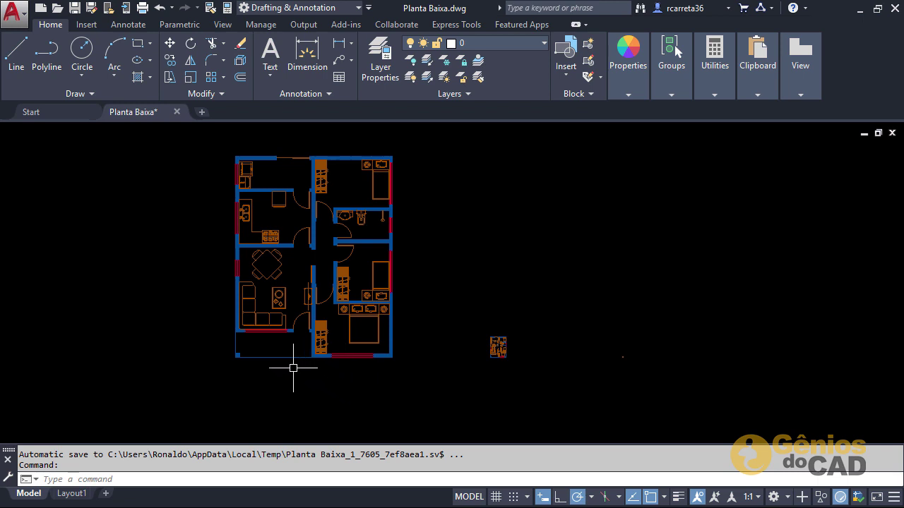
- Measure the width of the living room's front door opening on the largest floor plan
scroll(257, 334, up, 4)
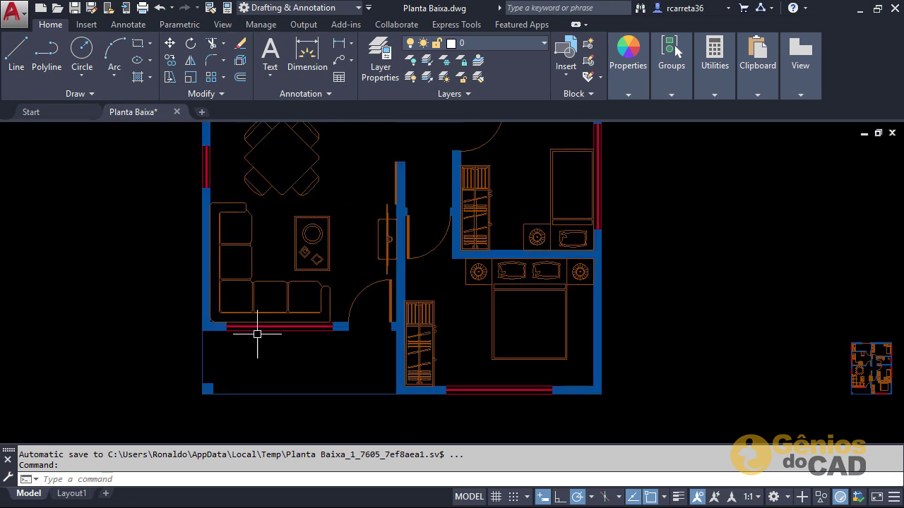
scroll(372, 347, up, 2)
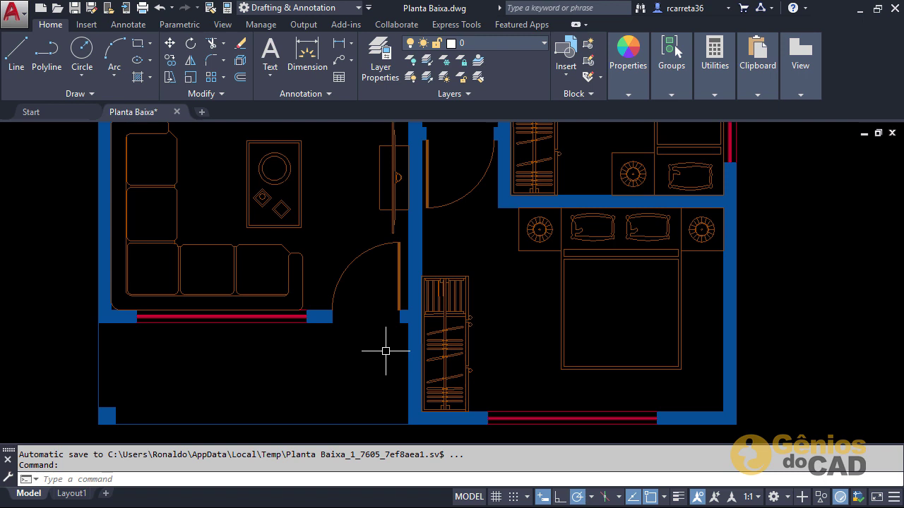
text(di)
key(Return)
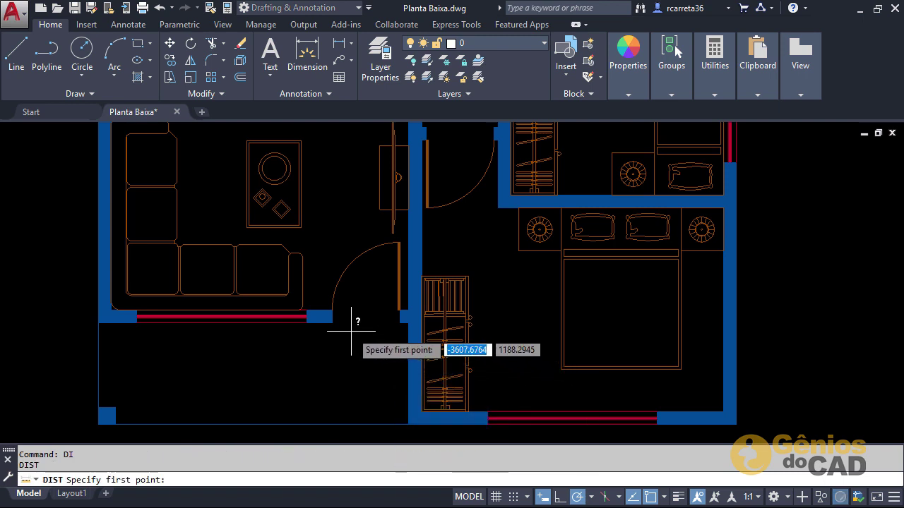
click(332, 319)
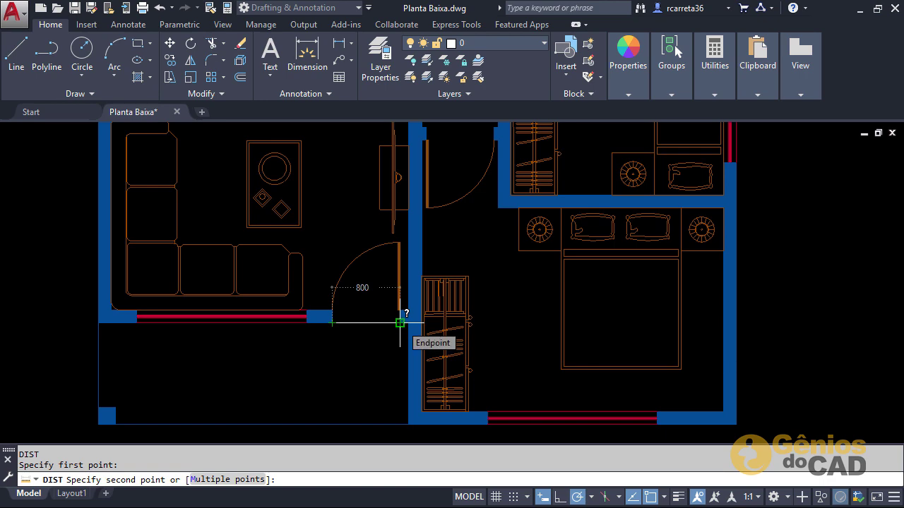
click(400, 322)
- Measure the width of the same front door opening on the medium-sized floor plan
scroll(382, 315, down, 6)
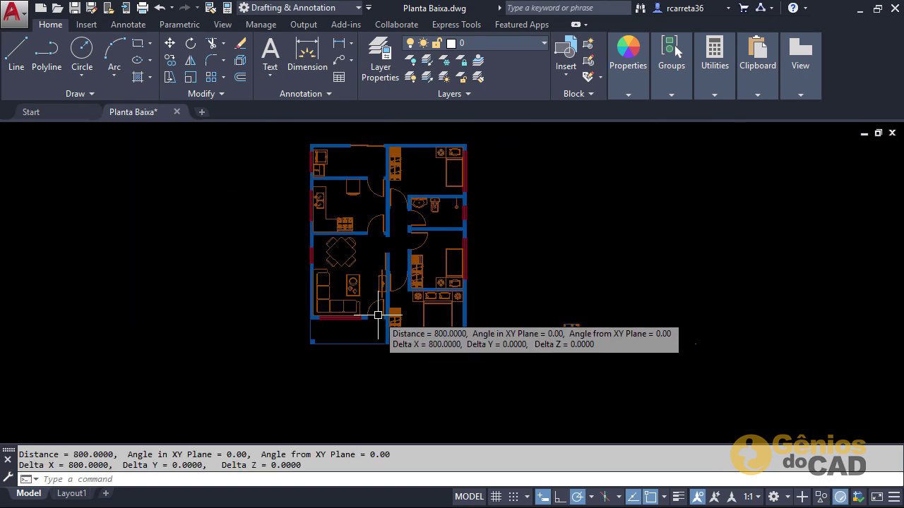
scroll(422, 336, down, 2)
scroll(460, 303, up, 6)
scroll(470, 323, down, 4)
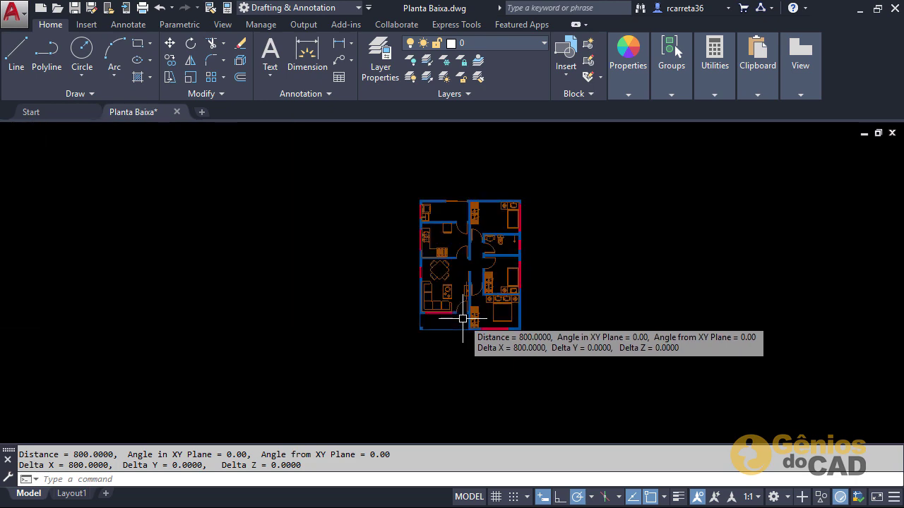
click(500, 319)
scroll(452, 314, up, 8)
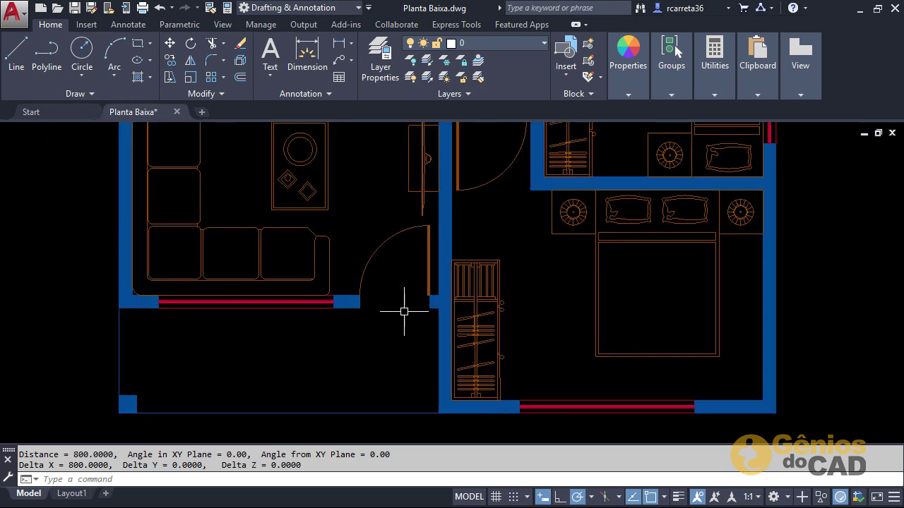
text(DI)
key(Return)
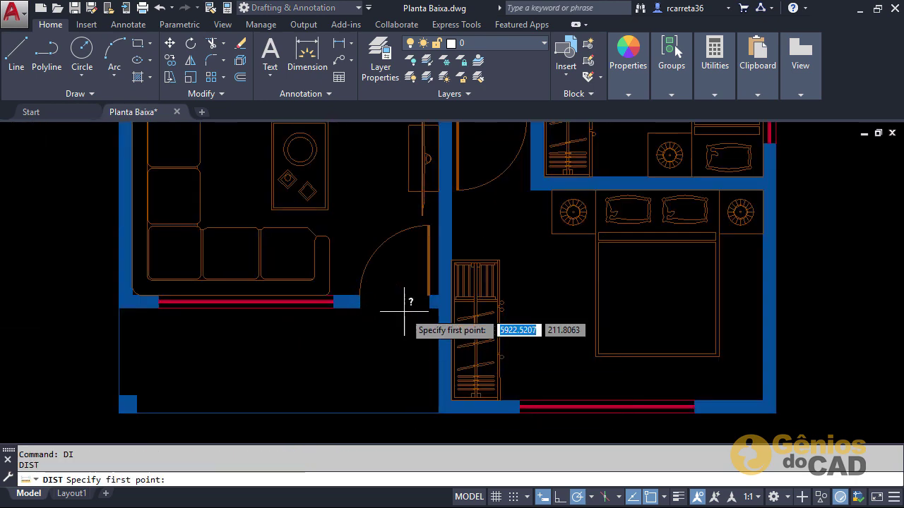
click(359, 308)
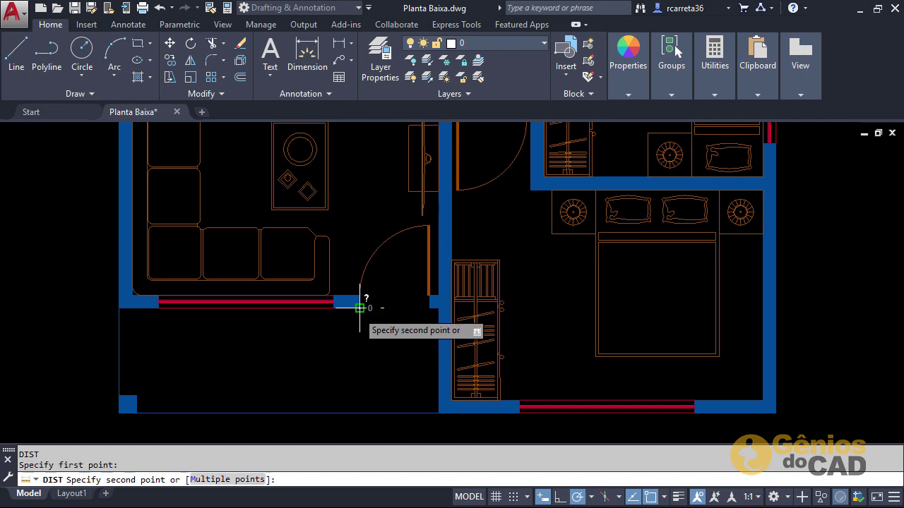
click(429, 308)
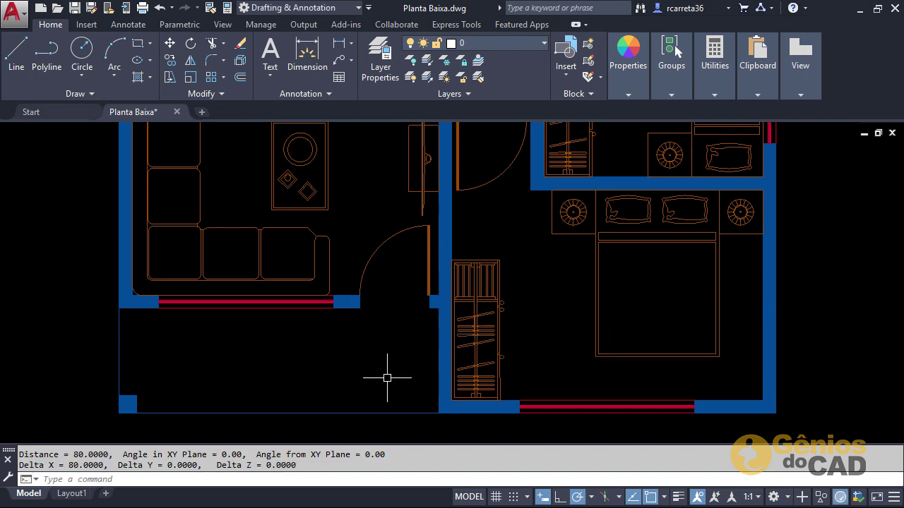
- Measure the width of the front door opening on the smallest floor plan
scroll(379, 366, down, 5)
scroll(544, 359, down, 4)
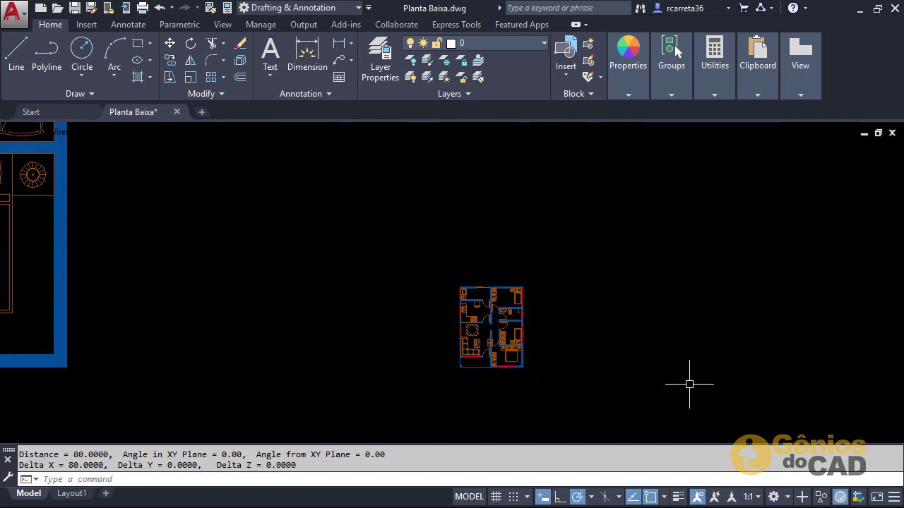
middle_drag(689, 379, 527, 348)
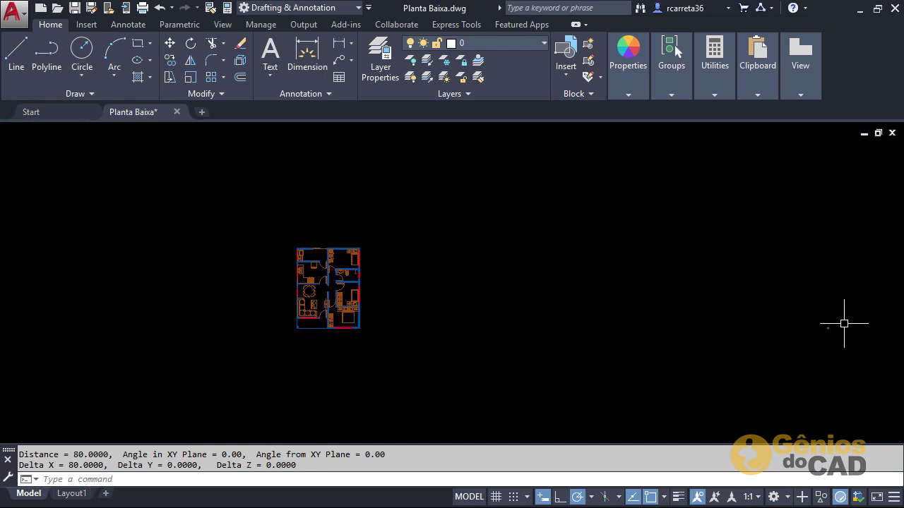
scroll(839, 329, up, 3)
scroll(770, 350, down, 4)
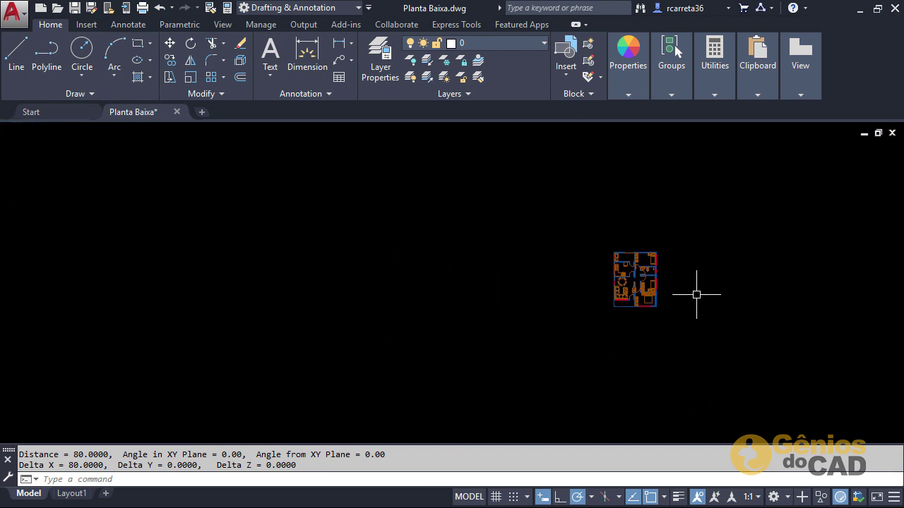
scroll(696, 294, up, 4)
scroll(608, 264, up, 4)
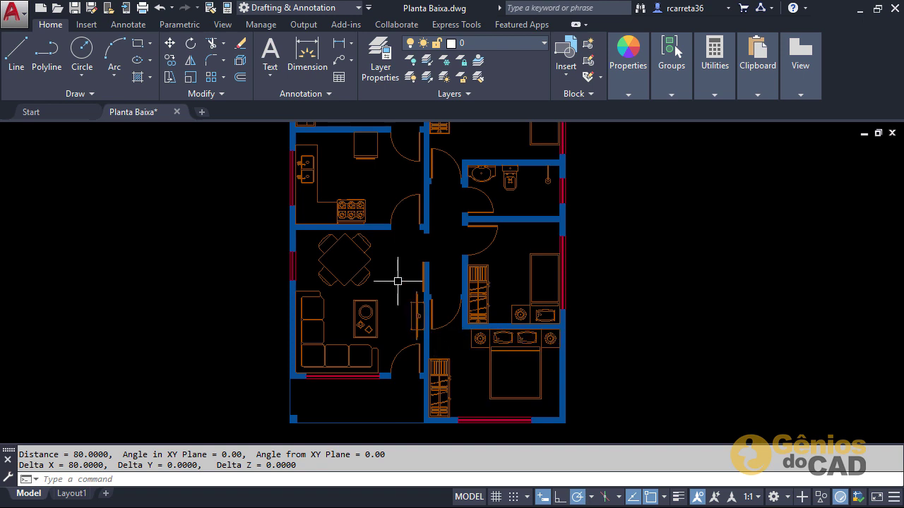
scroll(397, 373, up, 4)
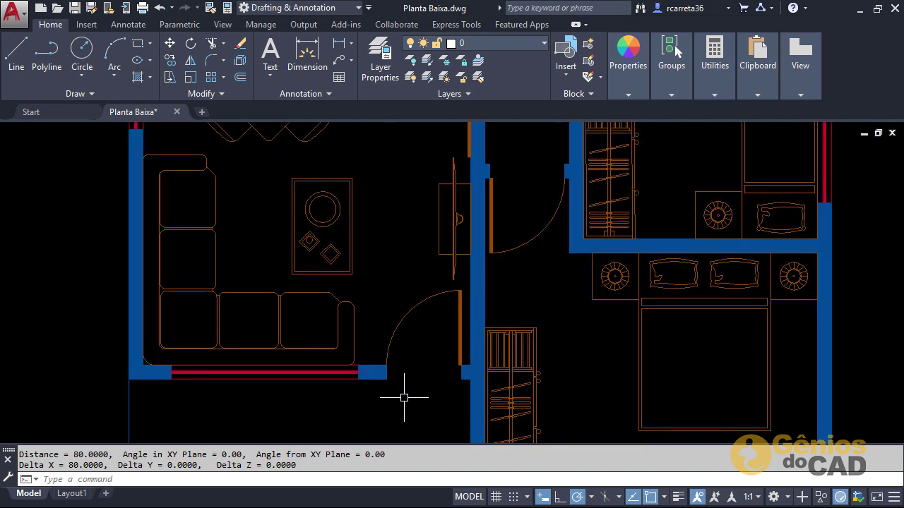
text(di)
key(Return)
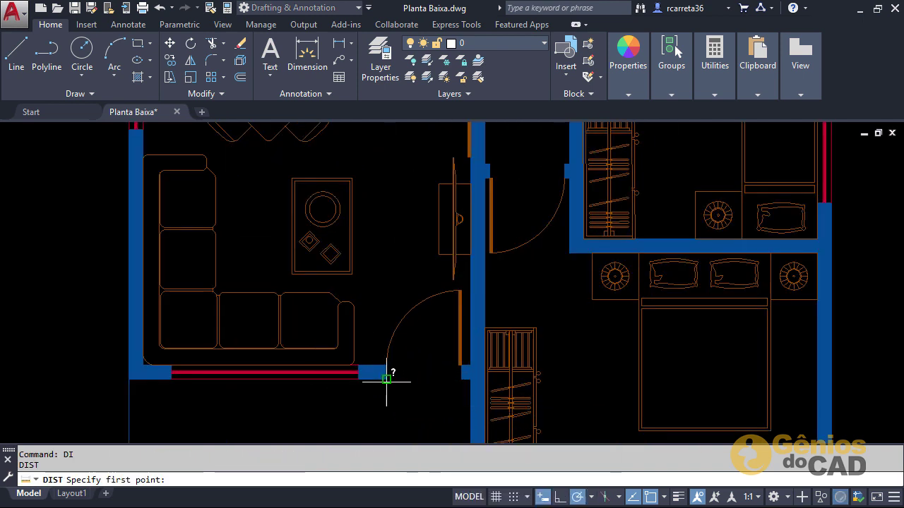
click(386, 379)
click(461, 379)
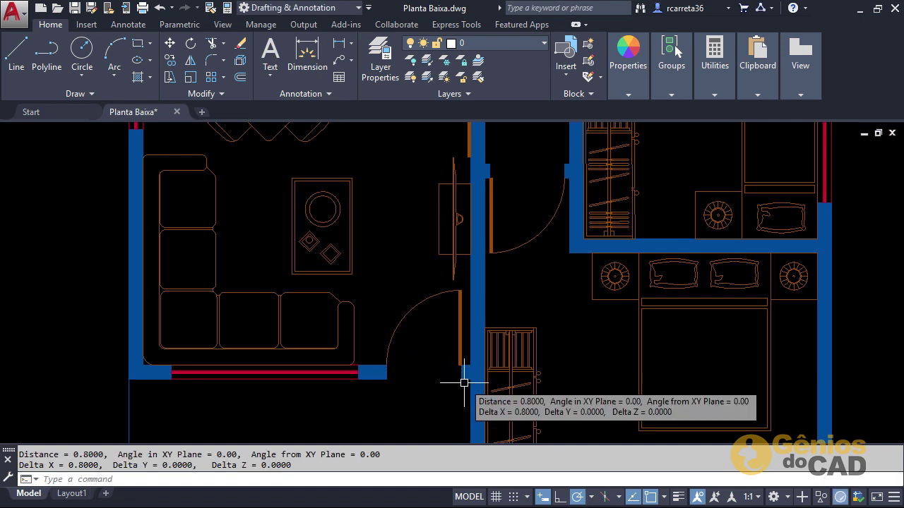
- Switch from model space to the Layout1 sheet
scroll(490, 359, down, 10)
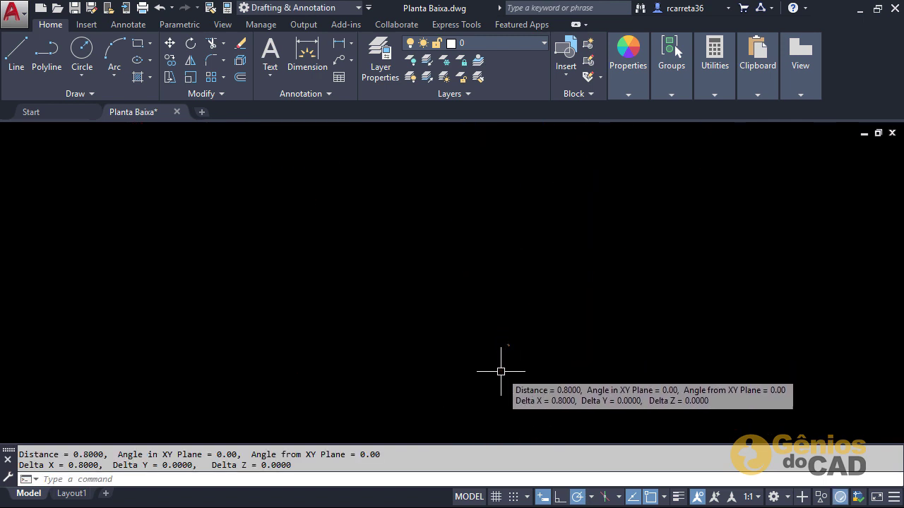
scroll(501, 369, up, 4)
middle_drag(424, 383, 573, 364)
scroll(573, 364, down, 2)
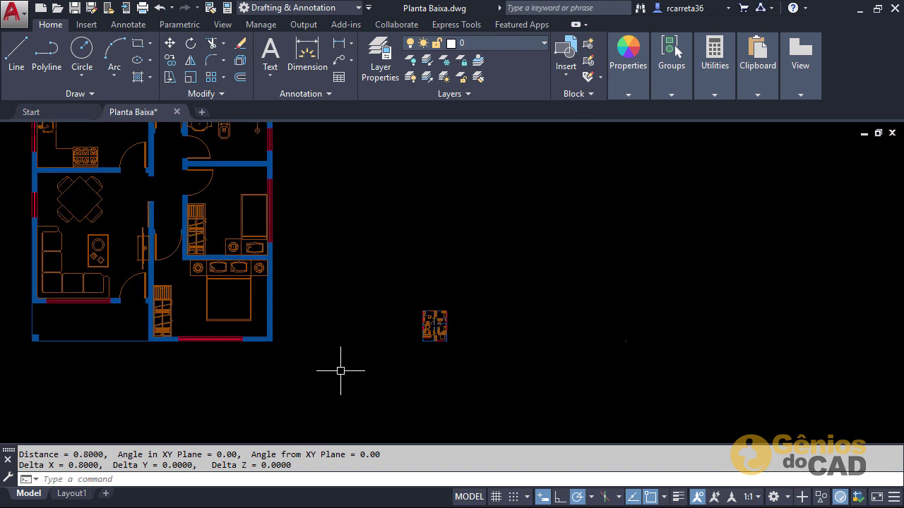
middle_drag(372, 289, 435, 330)
scroll(460, 349, down, 2)
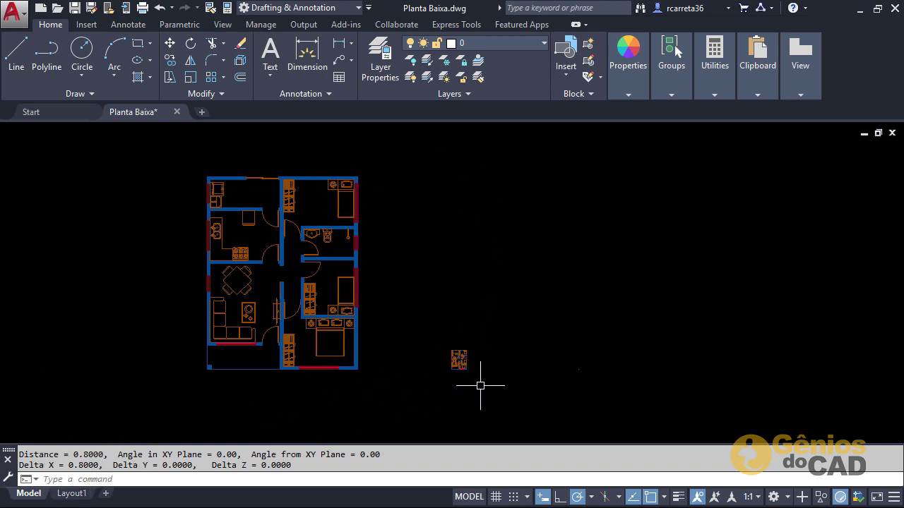
click(80, 494)
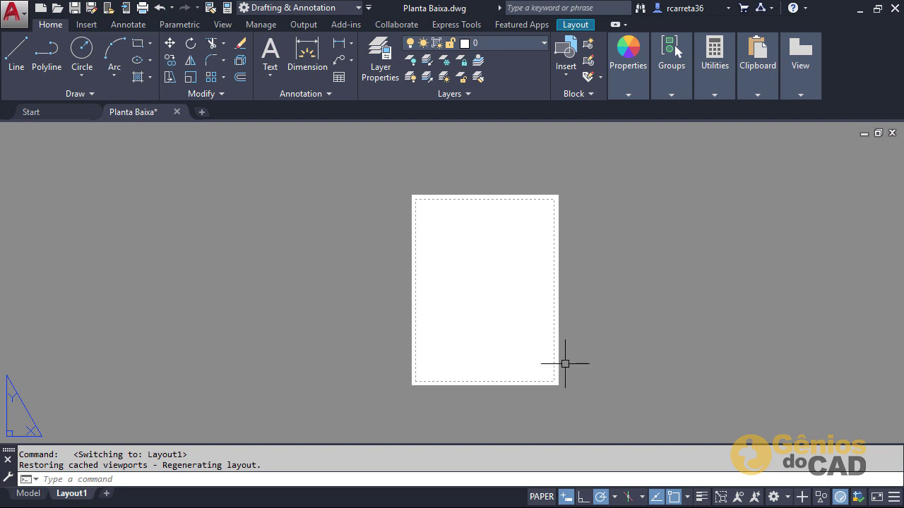
middle_drag(628, 375, 594, 364)
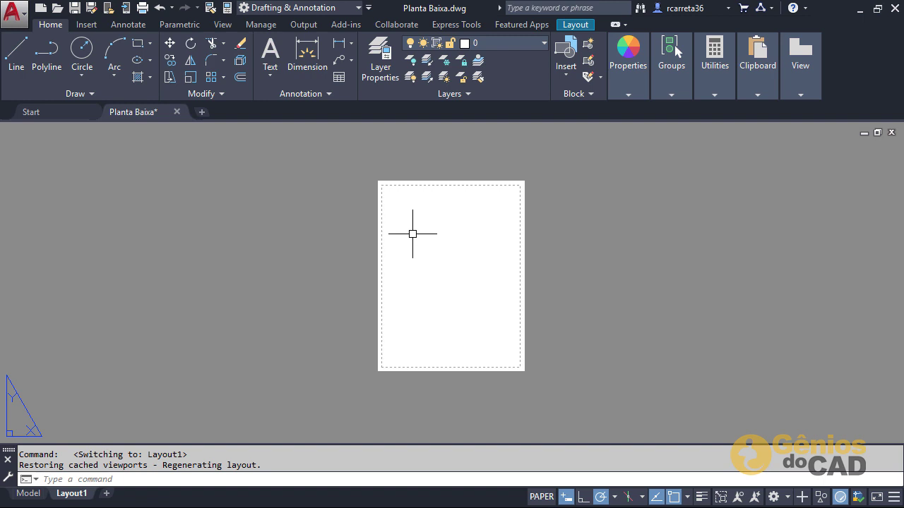
- Turn off the display of the printable area and the paper background in the layout options, and apply both changes
text(op)
key(Return)
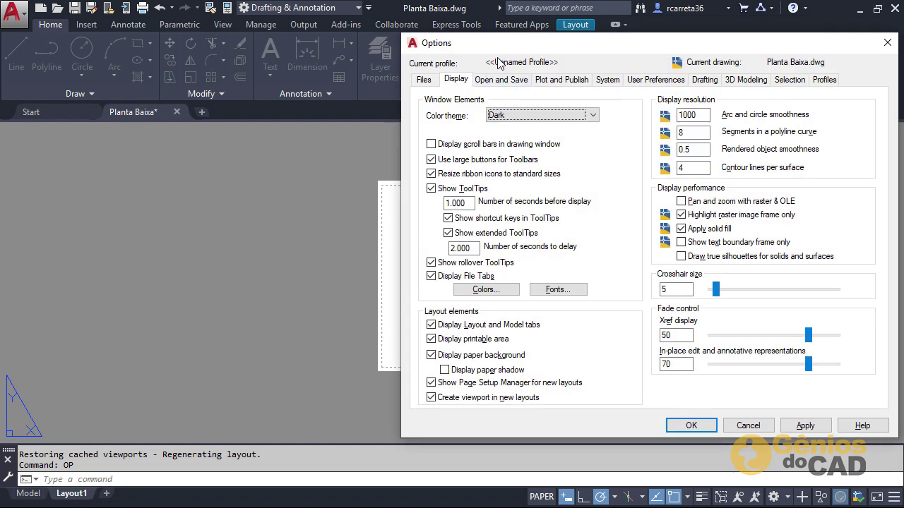
drag(504, 44, 572, 37)
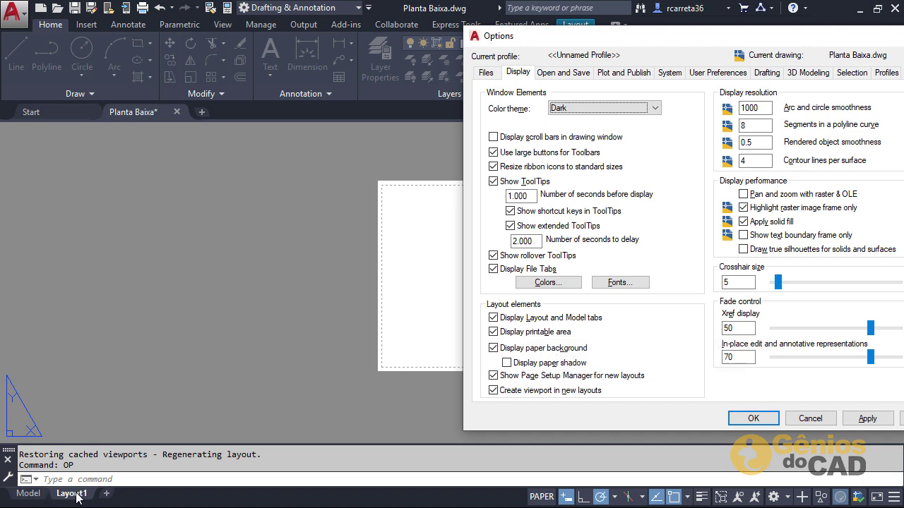
click(515, 335)
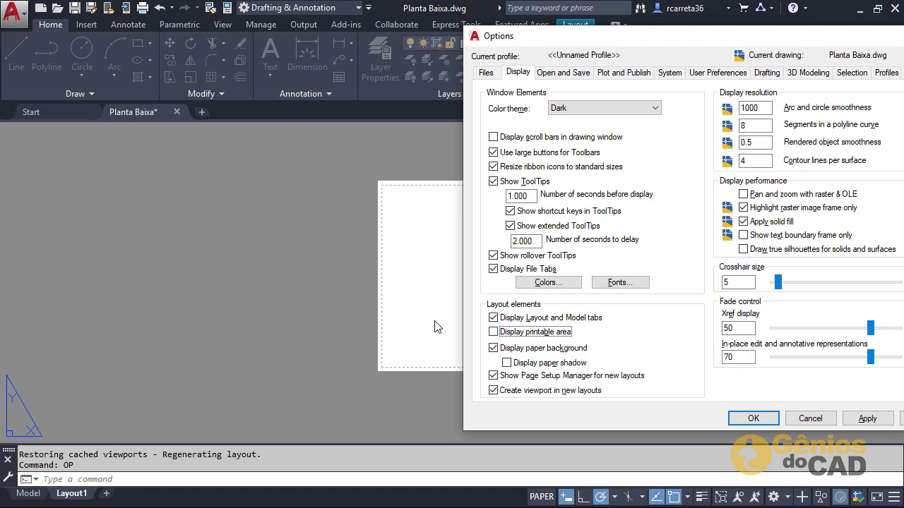
click(868, 420)
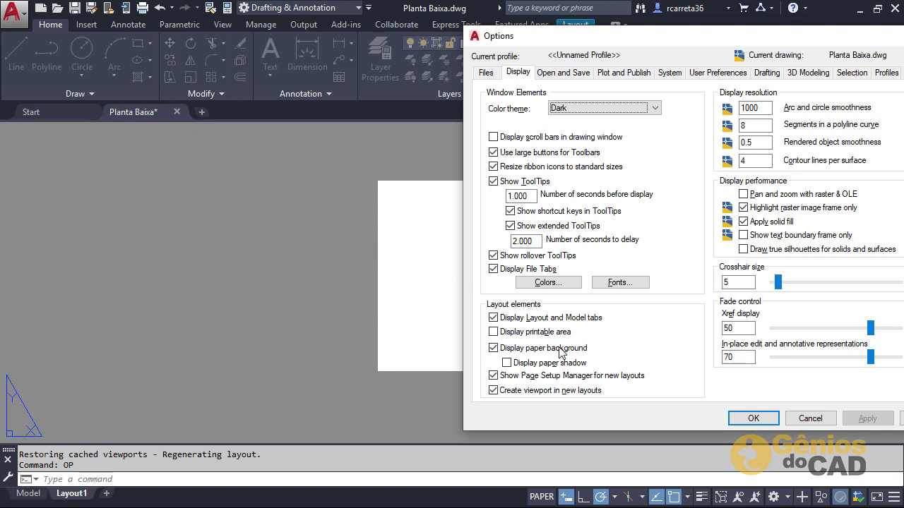
click(493, 348)
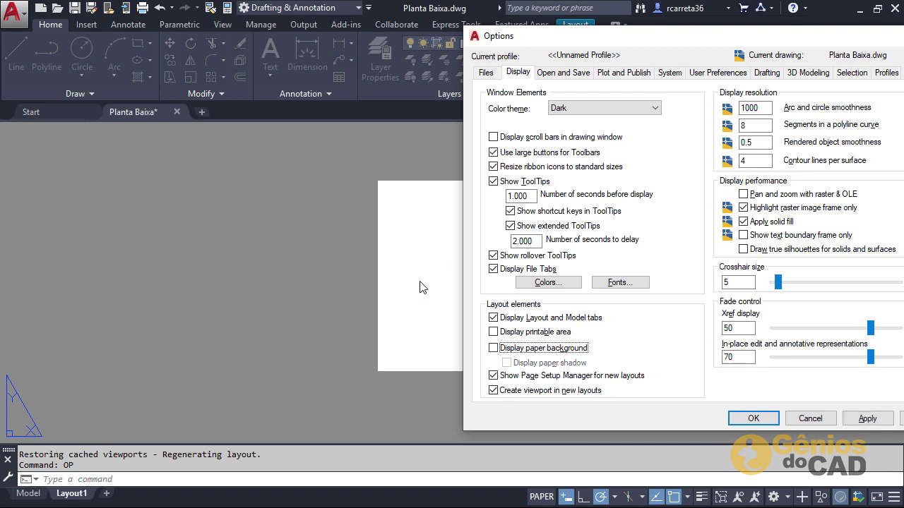
click(847, 424)
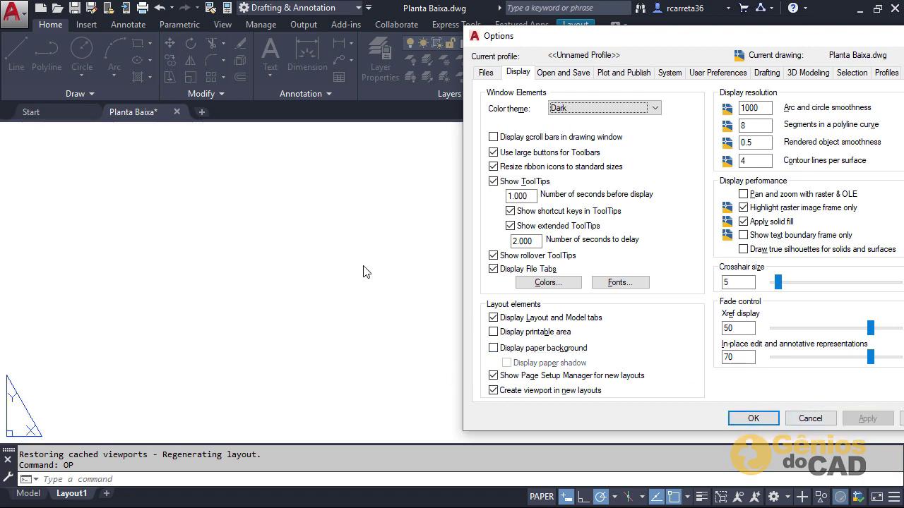
- Disable showing the Page Setup Manager and creating a viewport for new layouts, and apply the changes
click(525, 378)
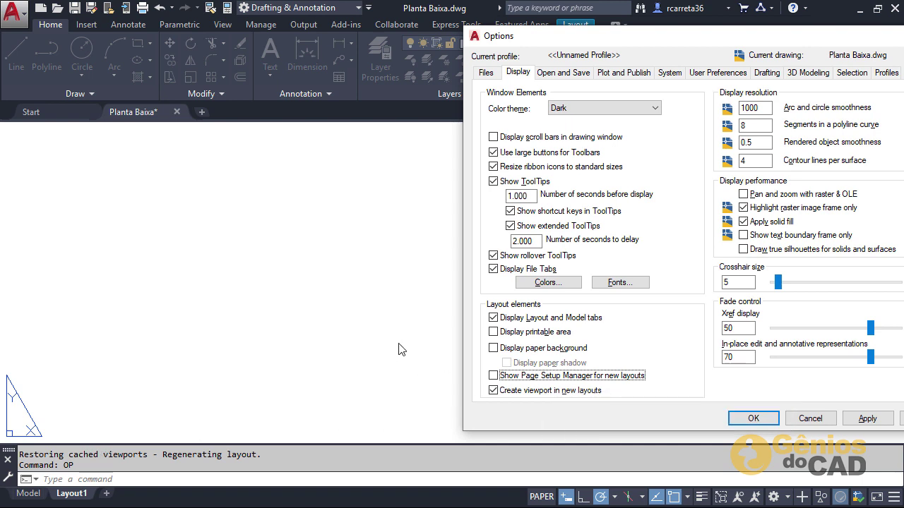
click(510, 392)
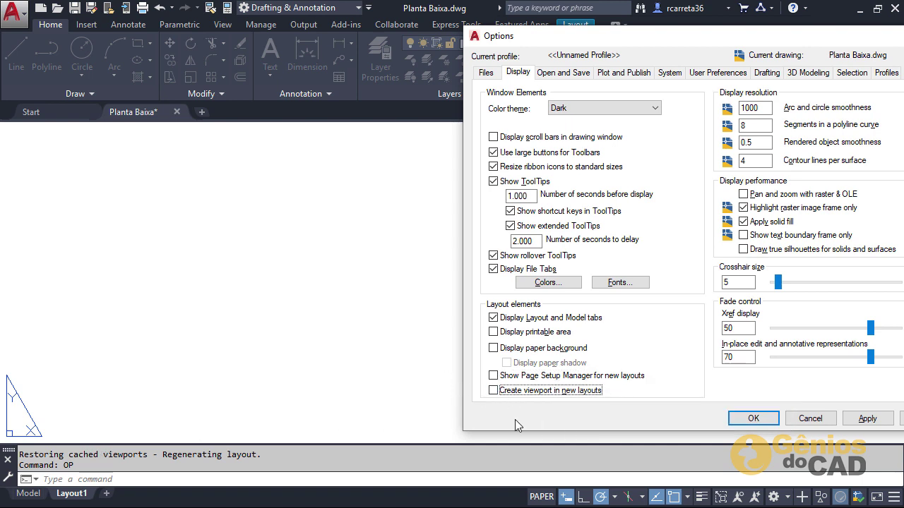
click(766, 420)
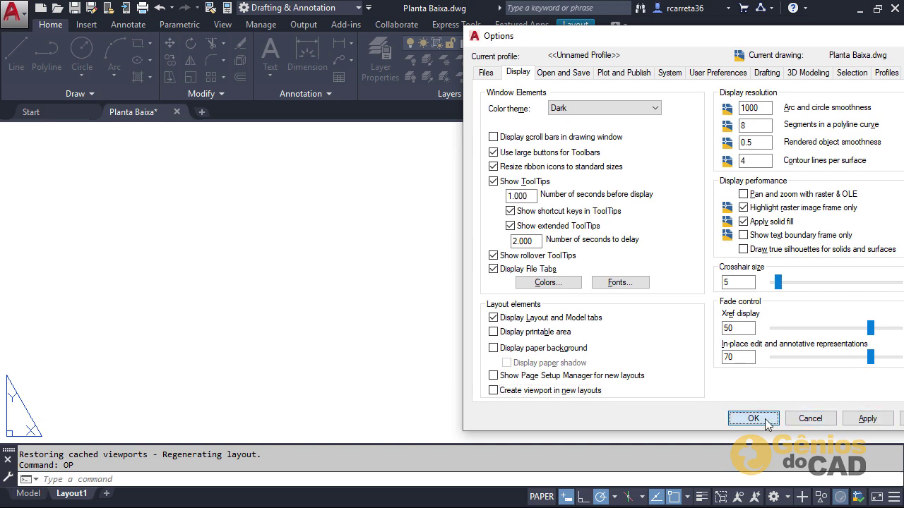
click(868, 419)
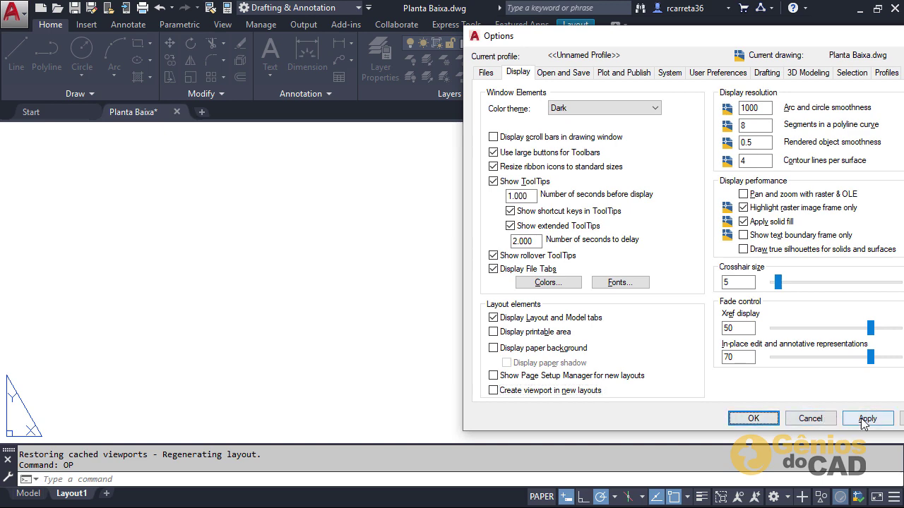
- Check the uniform background color of the Sheet / layout context, apply the window colors and accept the options
click(577, 284)
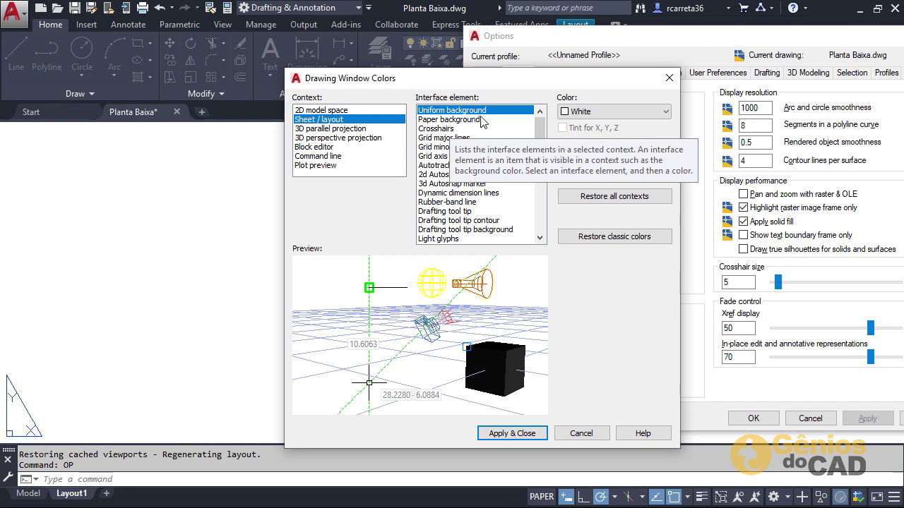
click(513, 434)
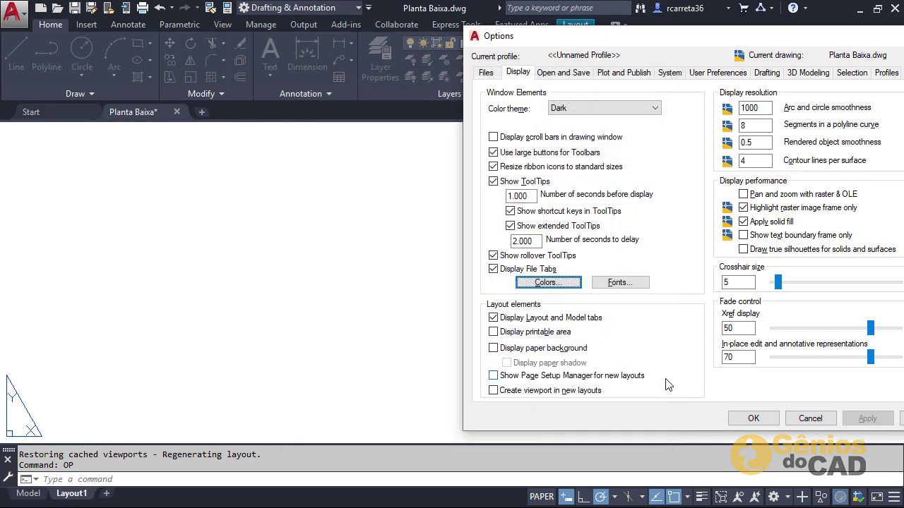
click(751, 418)
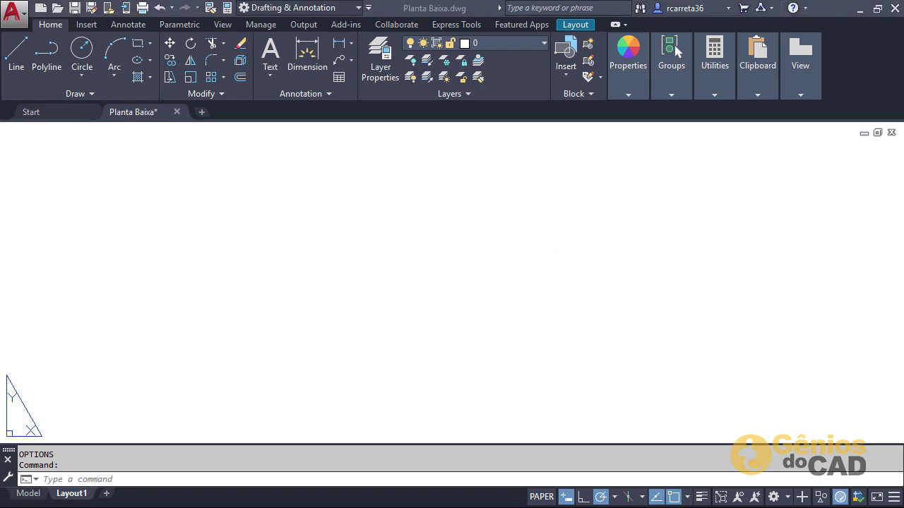
- Switch to the NBR 10068 PDF in Acrobat Reader and look up the A4 sheet dimensions in Table 1
key(alt+Tab)
drag(614, 19, 379, 34)
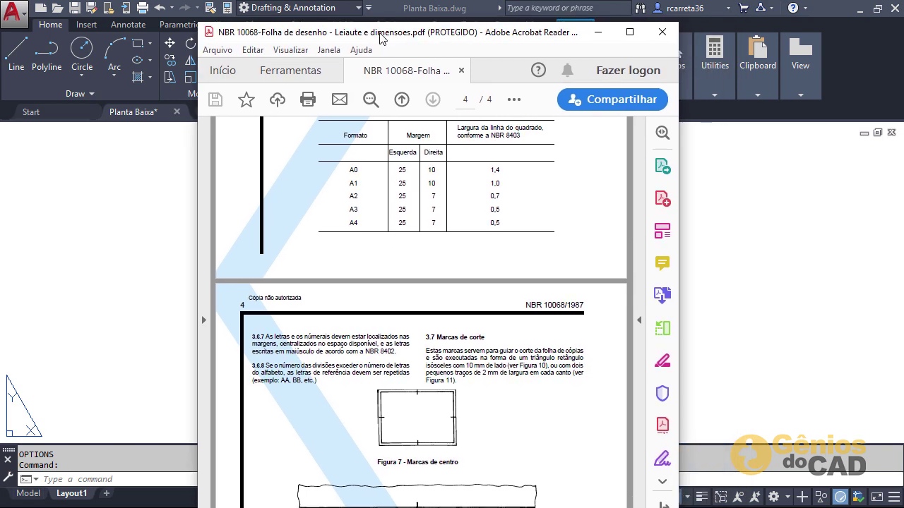
click(630, 32)
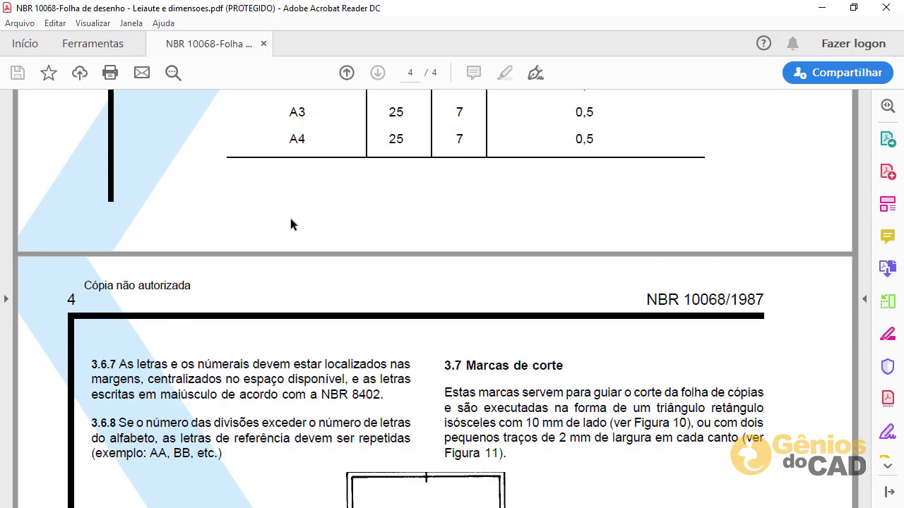
scroll(395, 378, up, 10)
scroll(453, 354, up, 15)
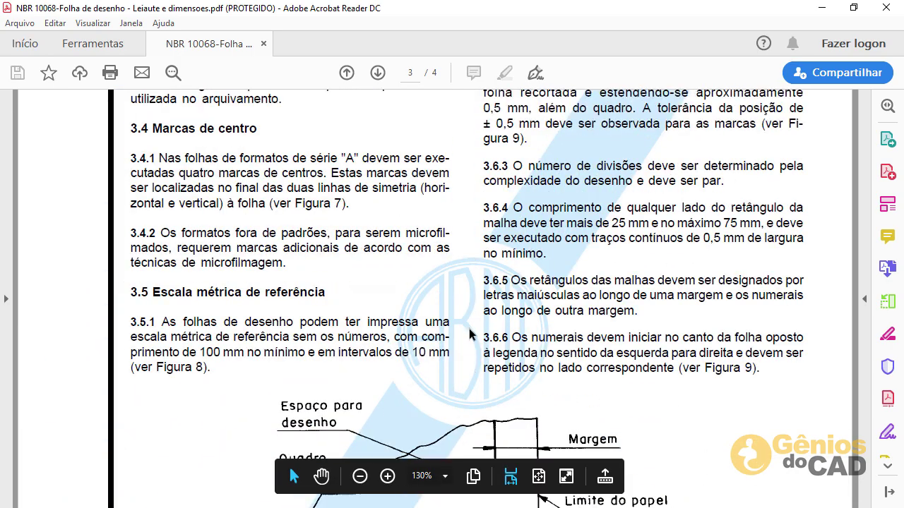
scroll(507, 288, up, 8)
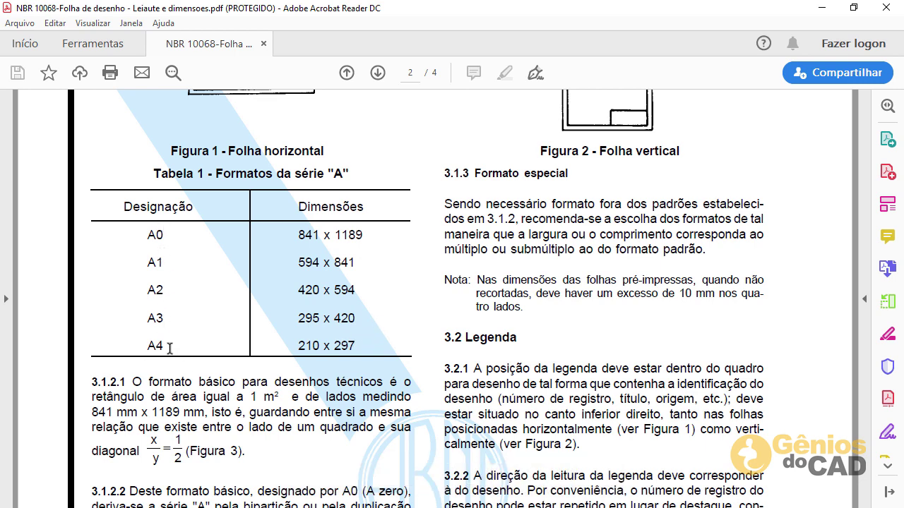
drag(147, 346, 369, 336)
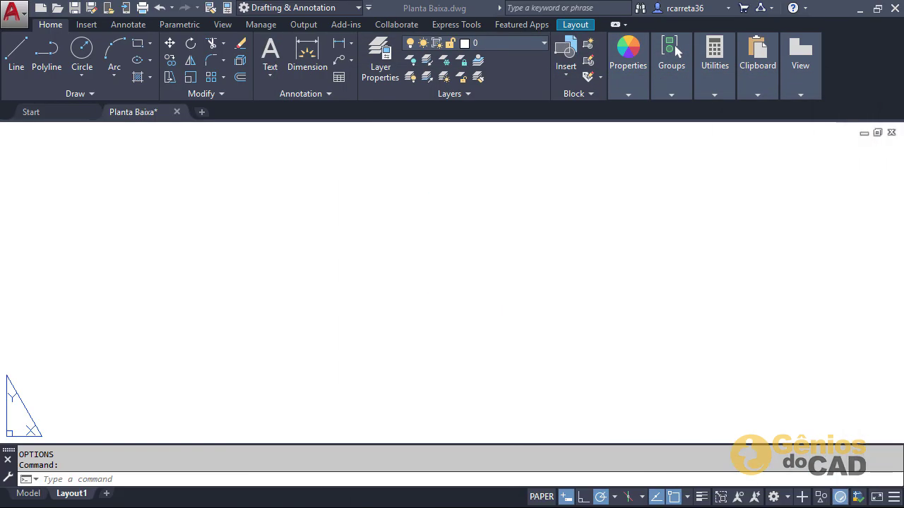
- Return to the Planta Baixa drawing in AutoCAD and make Formato the current layer
click(506, 55)
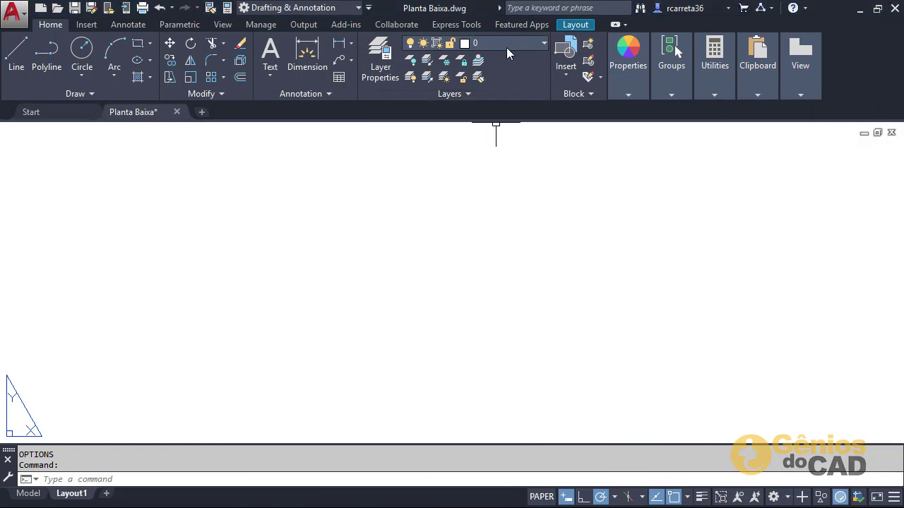
click(506, 47)
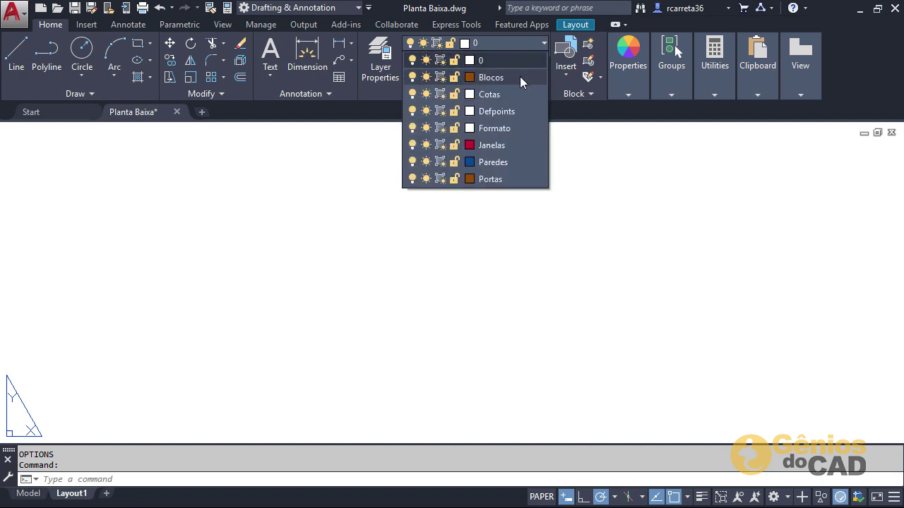
click(519, 129)
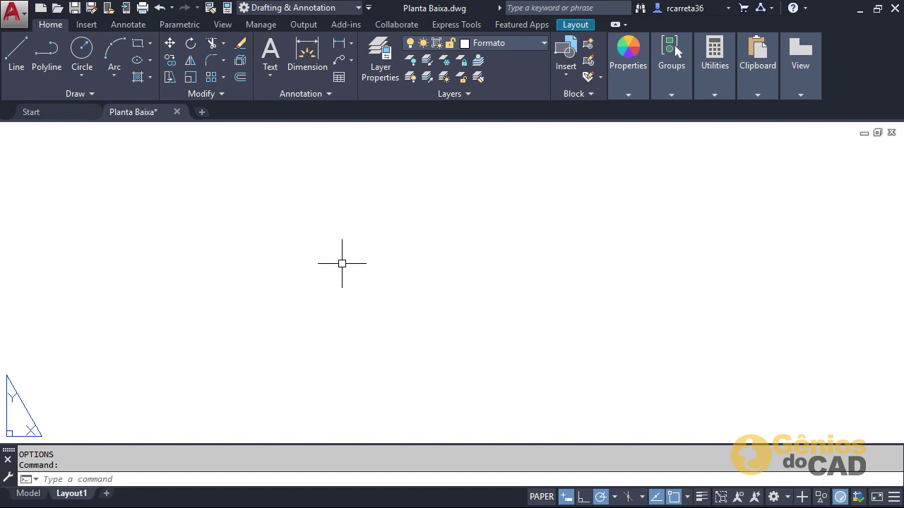
- Draw a rectangle 210 wide and 297 high on the layout sheet as the A4 sheet outline
text(re)
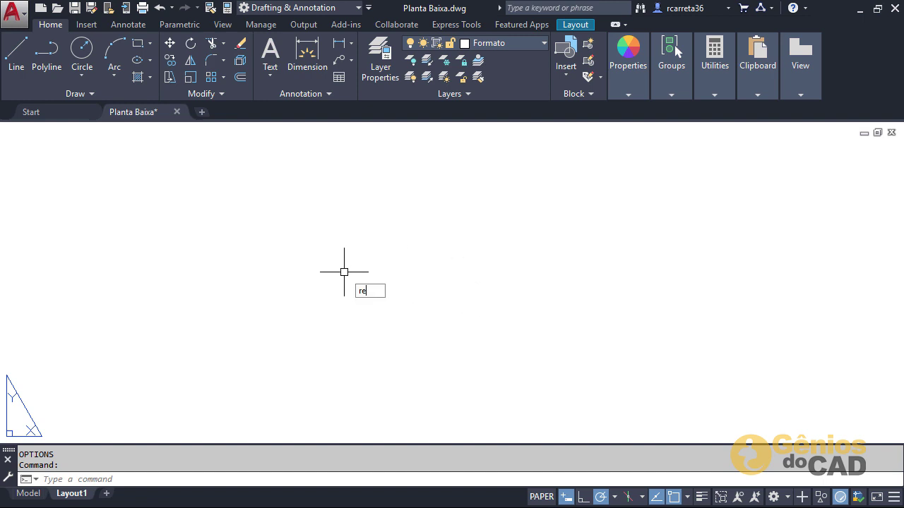
key(Return)
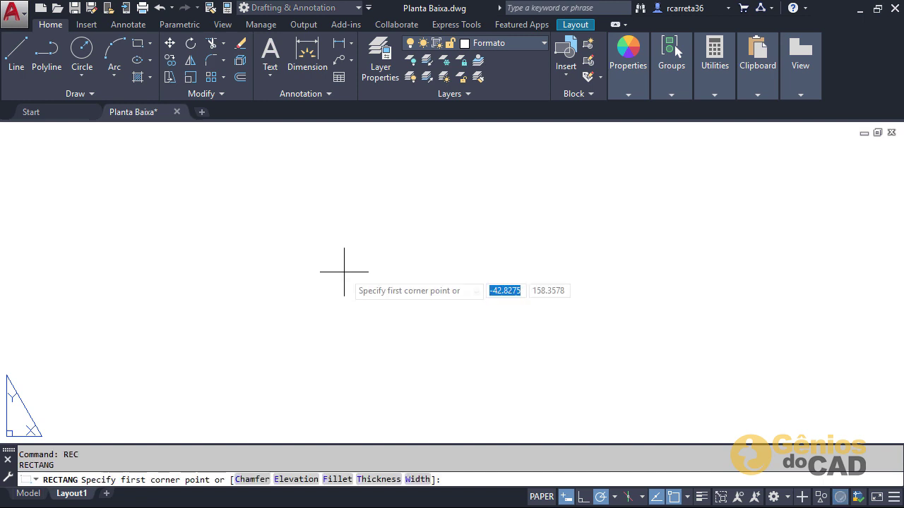
click(327, 373)
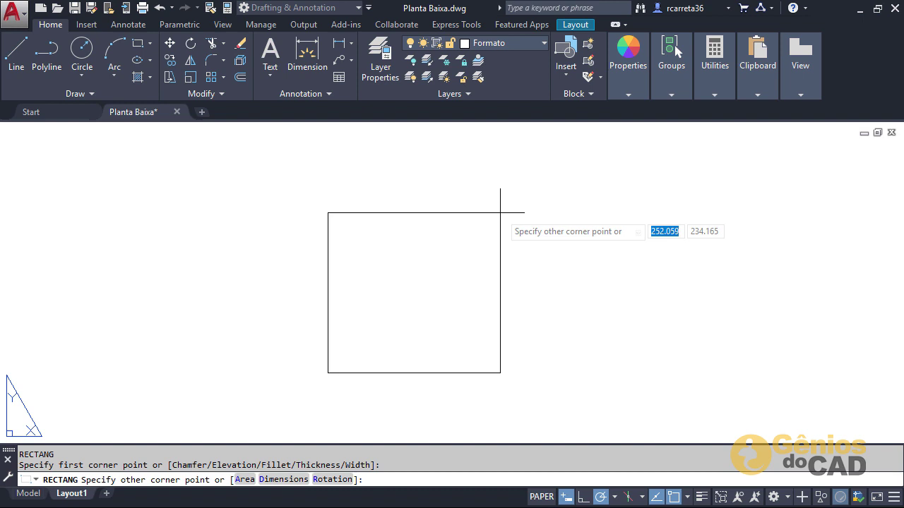
text(@)
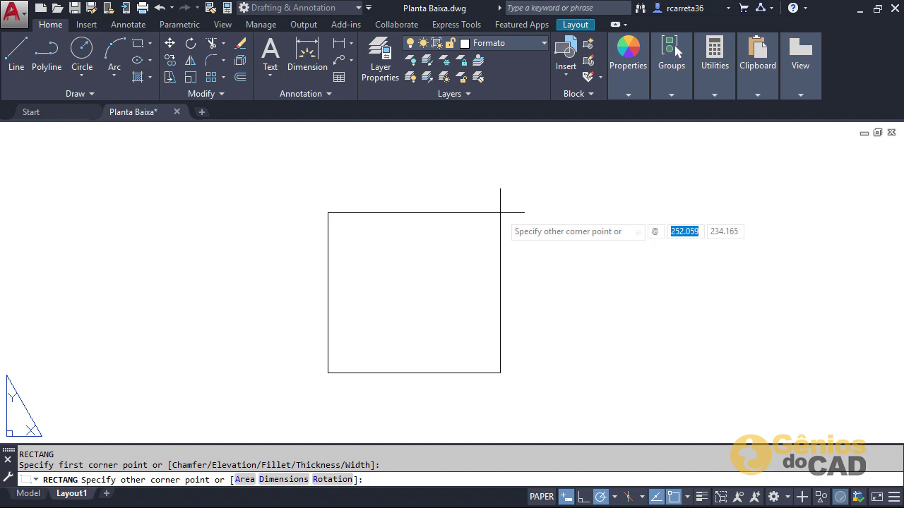
text(21)
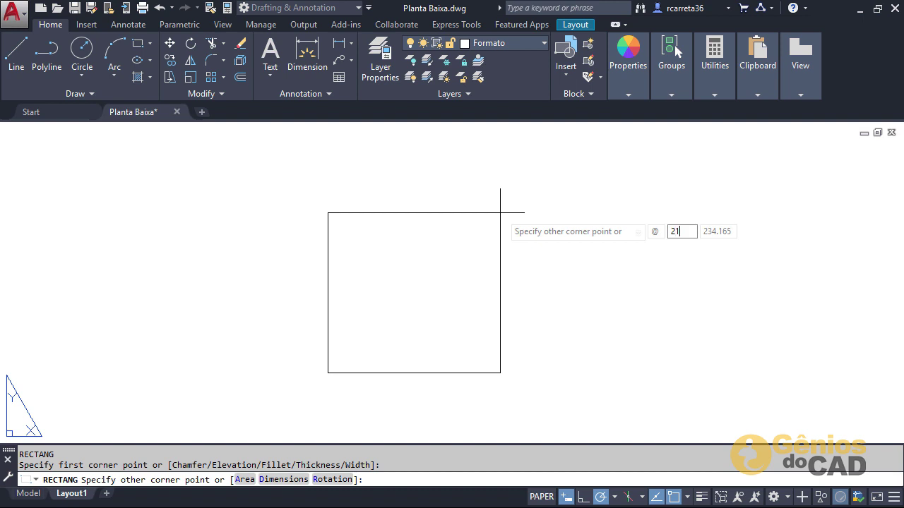
text(0)
key(Tab)
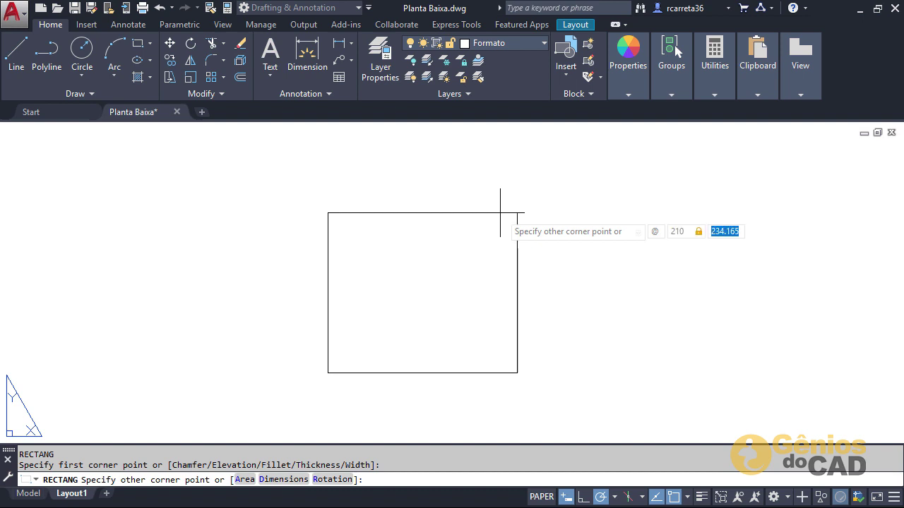
text(297)
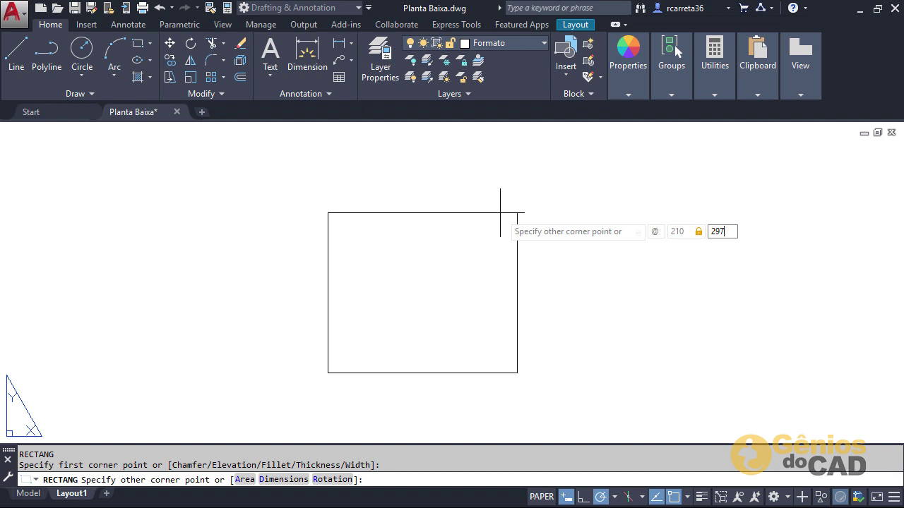
key(Return)
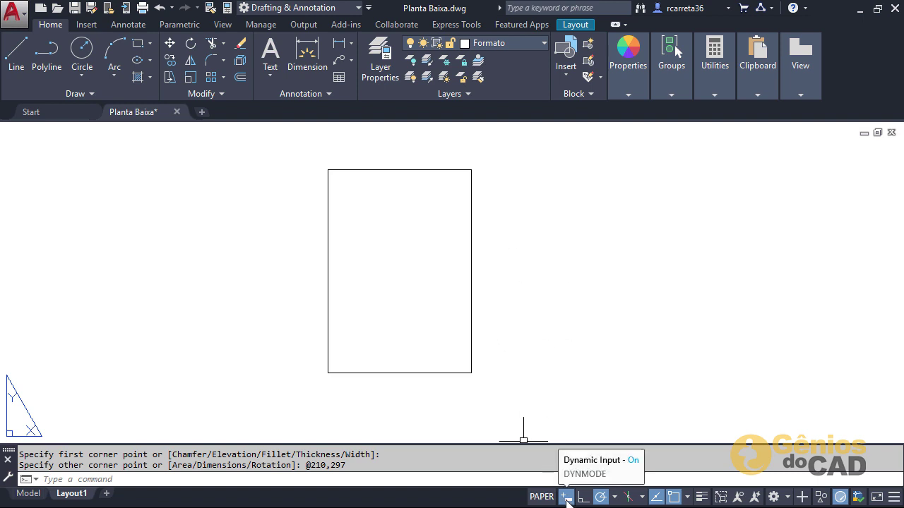
- Check the width and height of the A4 rectangle at its upper-right vertex, and clear the selection
click(472, 322)
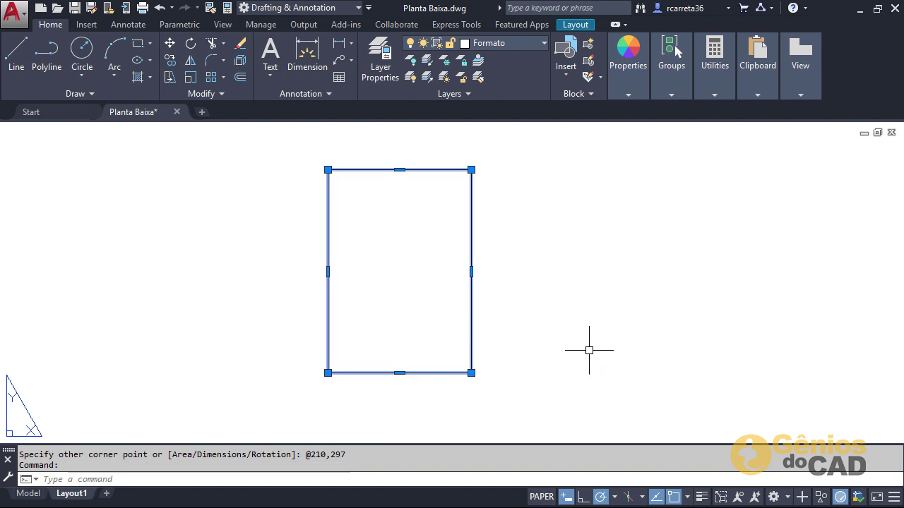
mouse_move(472, 170)
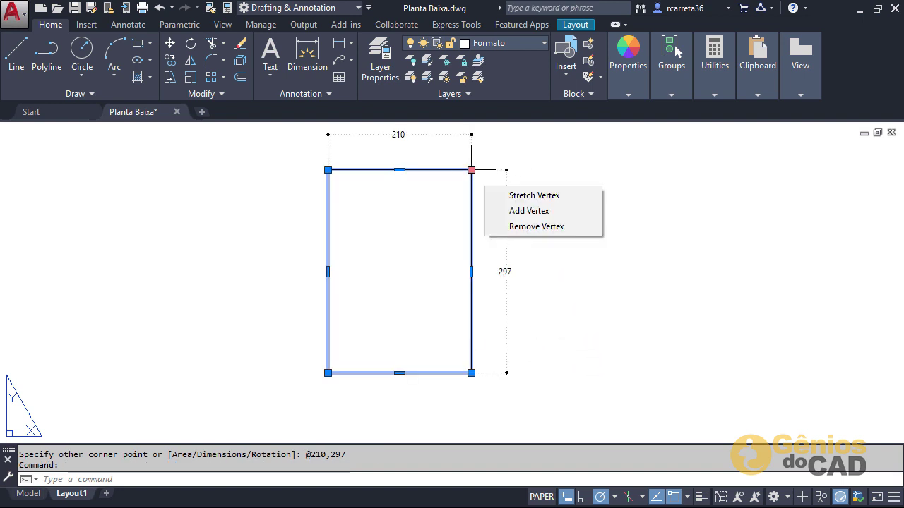
key(Escape)
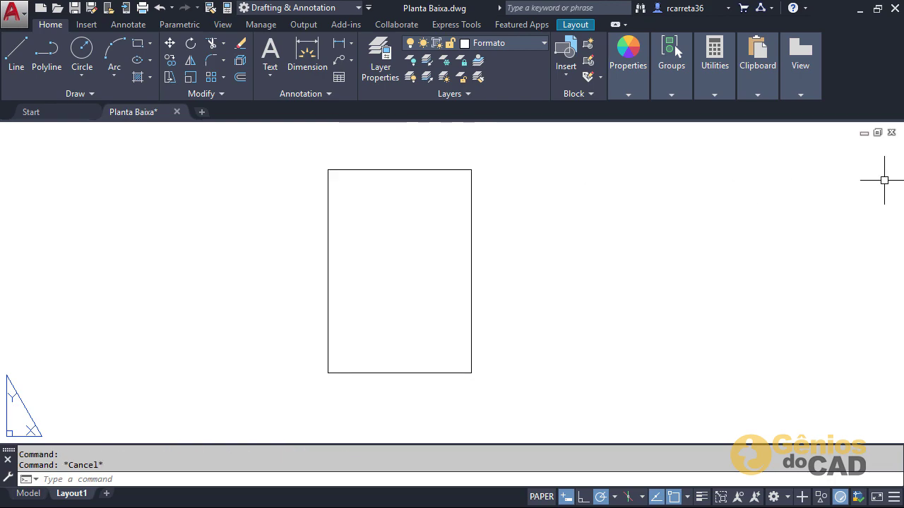
- Switch to the NBR 10068 PDF in Acrobat Reader, look up the A4 margins in the margin table, and minimize it
key(alt+Tab)
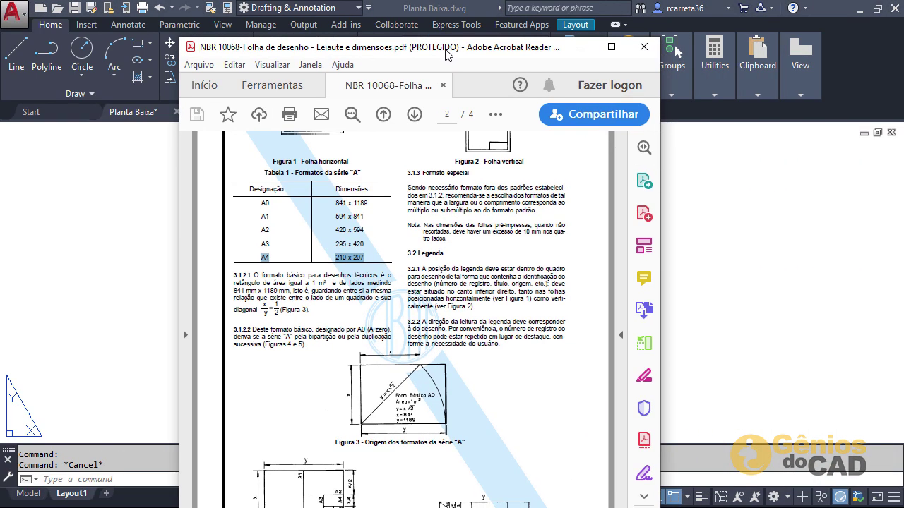
double_click(447, 46)
scroll(420, 351, down, 15)
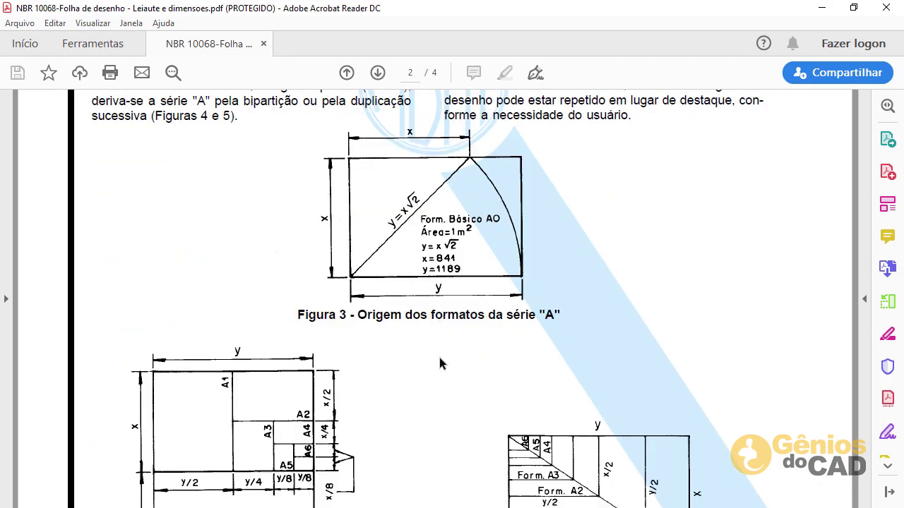
scroll(435, 358, down, 15)
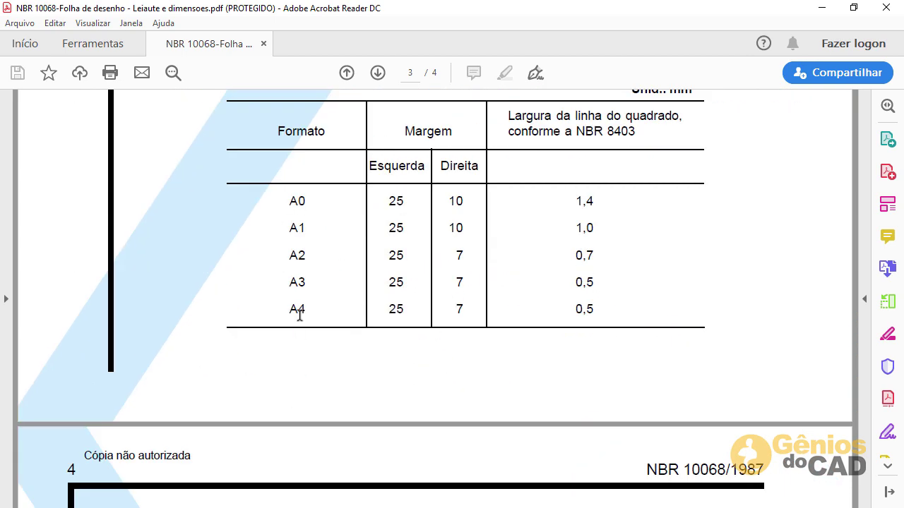
drag(297, 309, 337, 314)
click(394, 316)
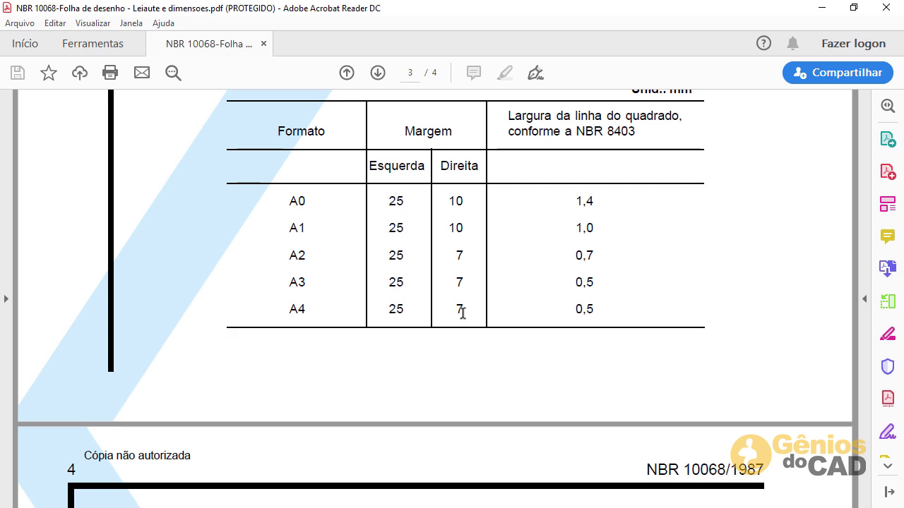
key(super+Down)
key(super+Down)
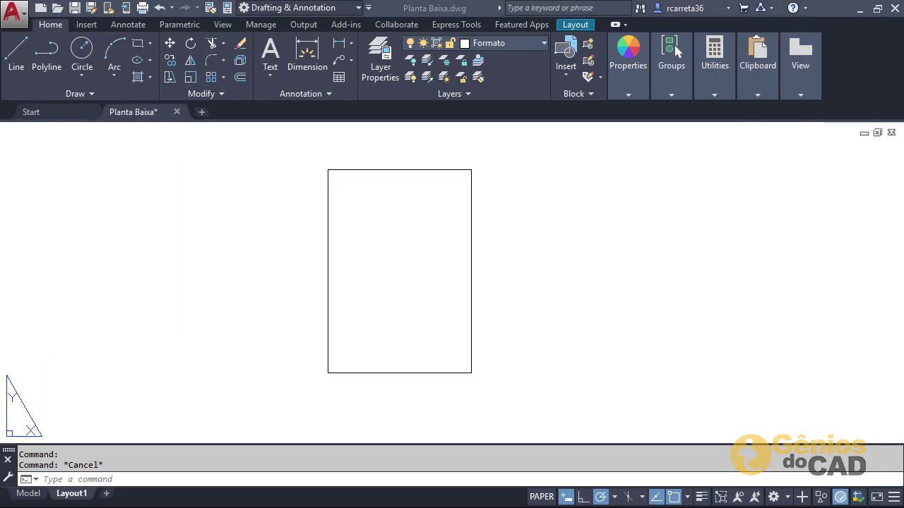
- Offset the A4 rectangle inward by 7 in AutoCAD to create the sheet's margin frame
click(270, 228)
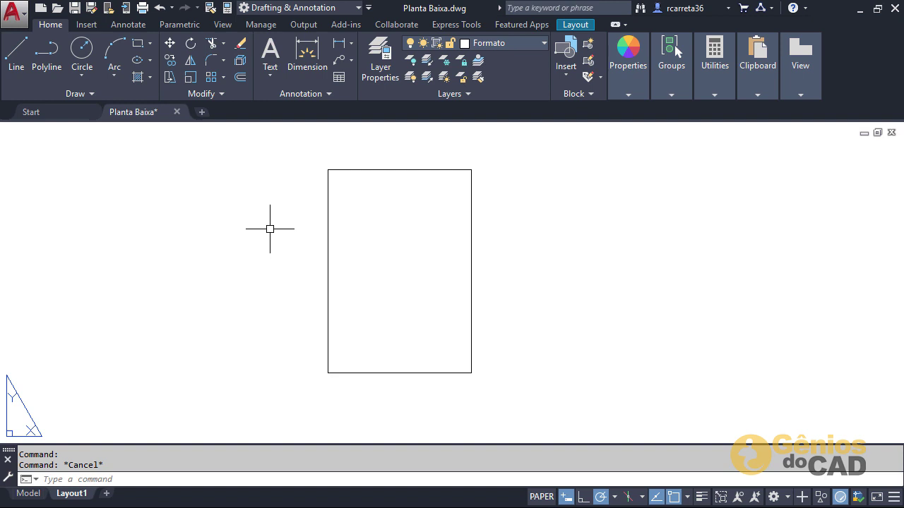
text(o)
key(Return)
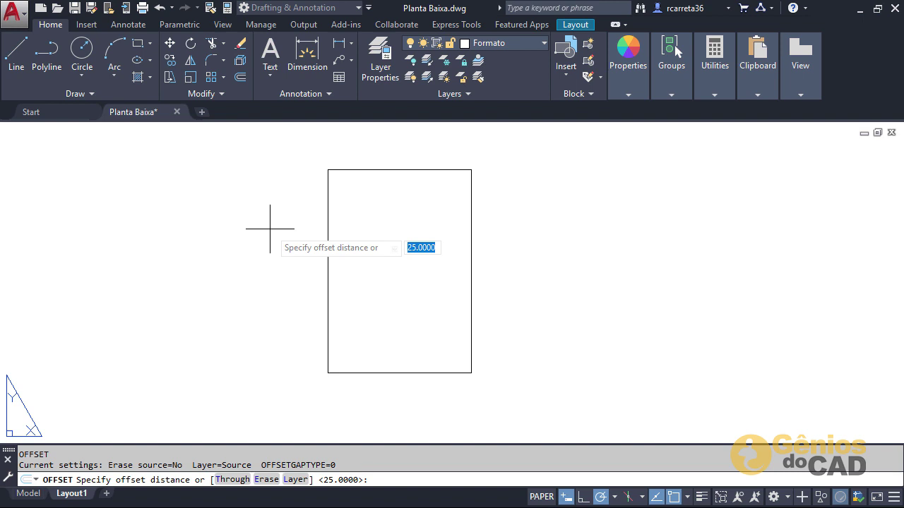
text(7)
key(Return)
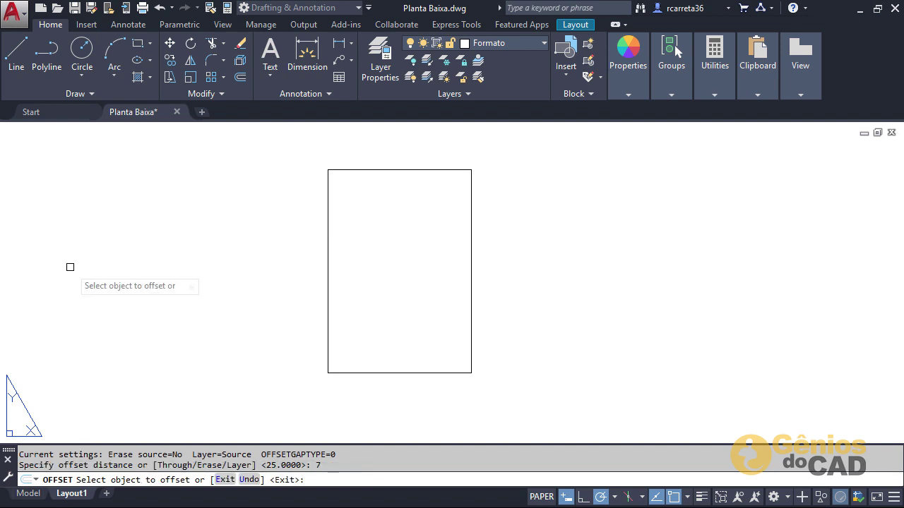
click(328, 235)
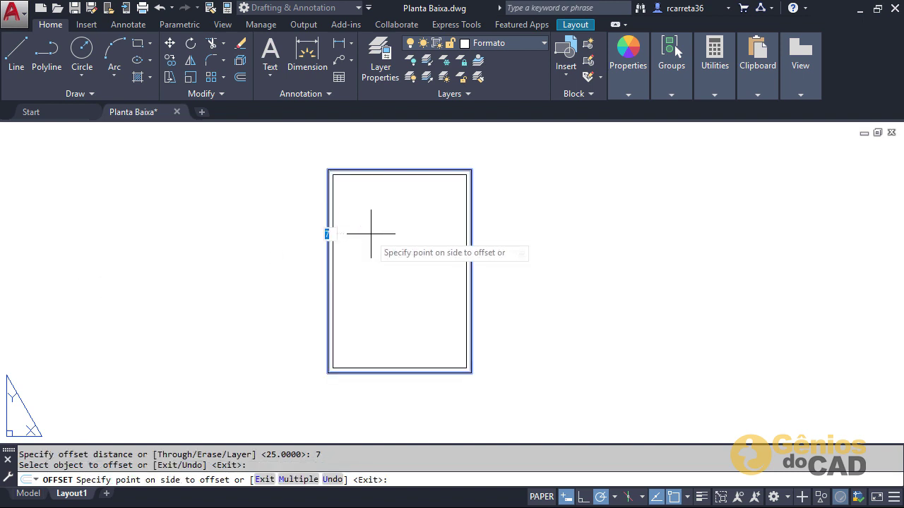
click(380, 234)
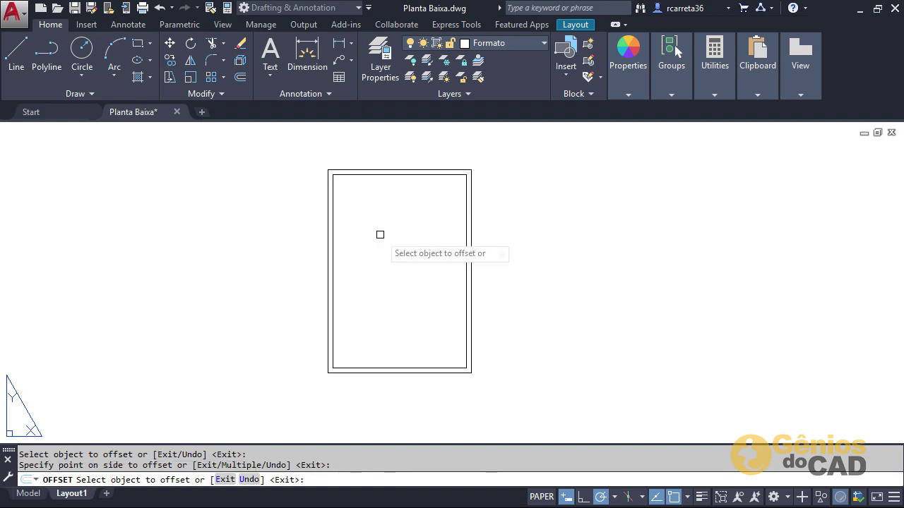
key(Escape)
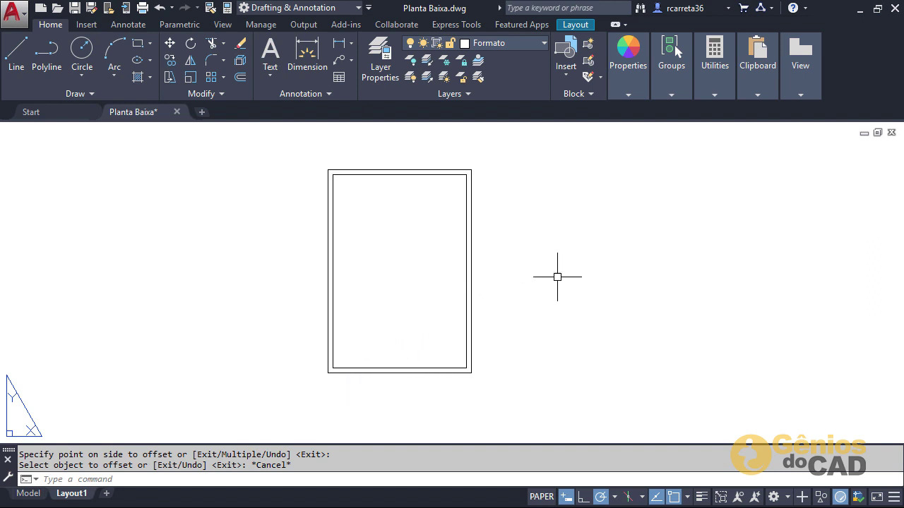
- Explode both sheet rectangles into separate lines and erase the left line of the inner frame
click(560, 271)
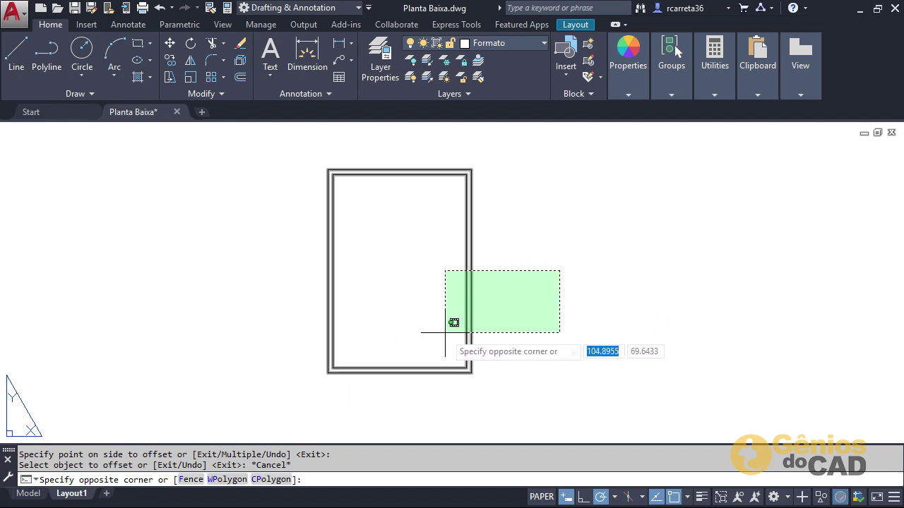
click(445, 333)
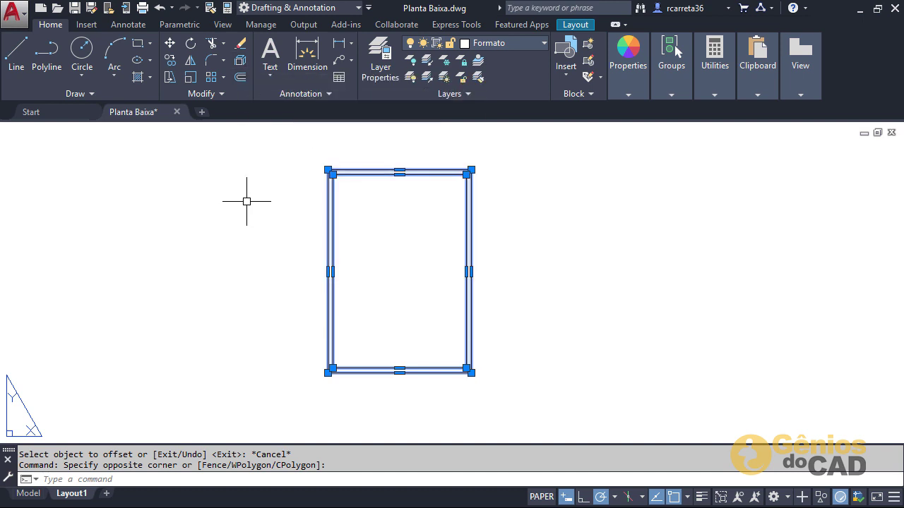
key(Return)
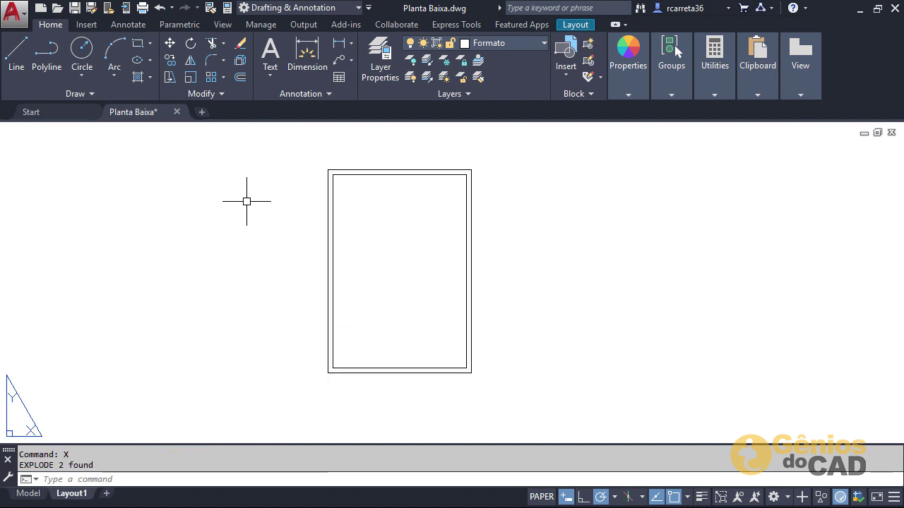
click(334, 208)
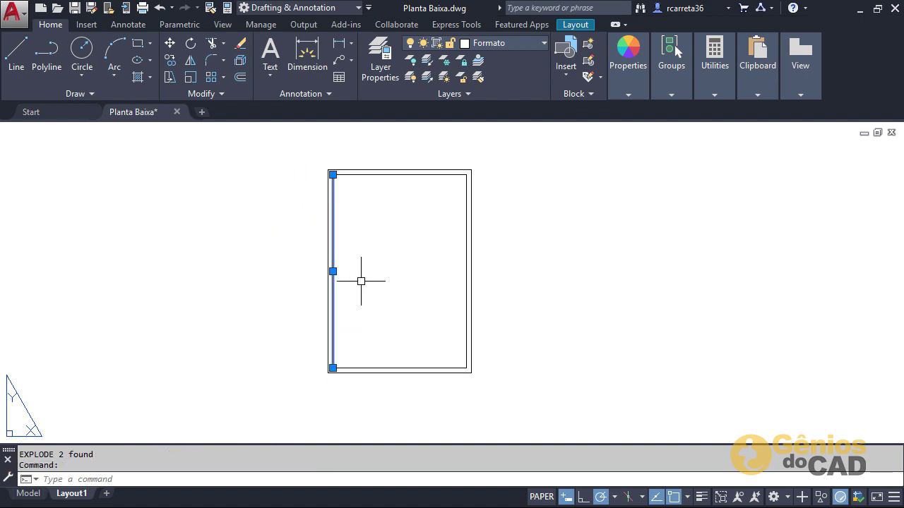
key(Delete)
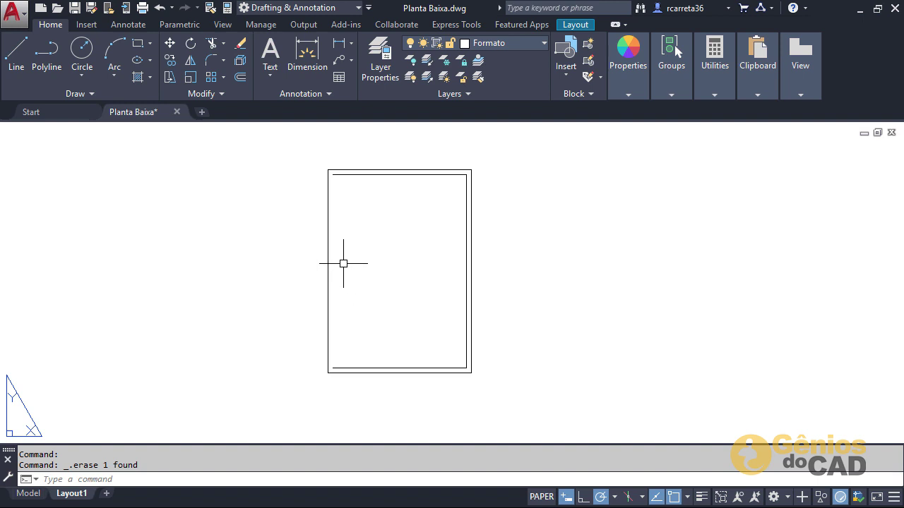
- Offset the left edge of the A4 outline 25 inward to create the left margin line
scroll(343, 263, up, 2)
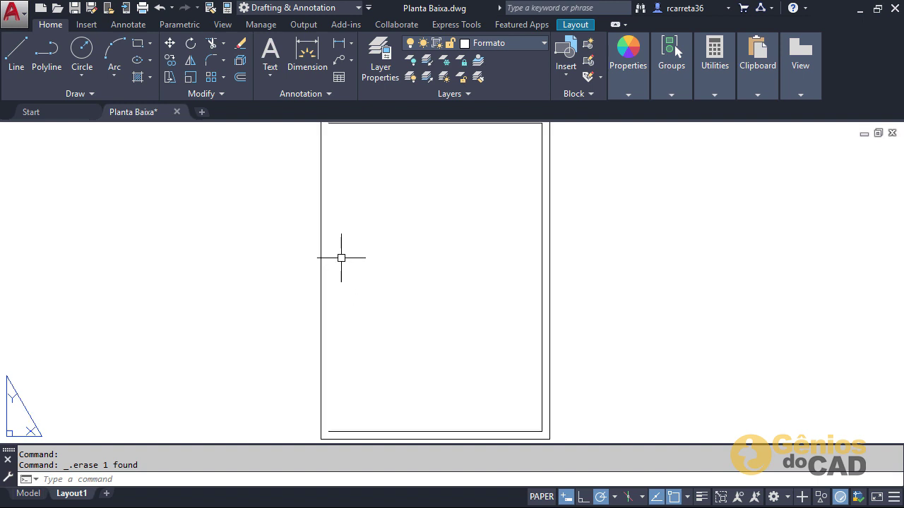
key(Return)
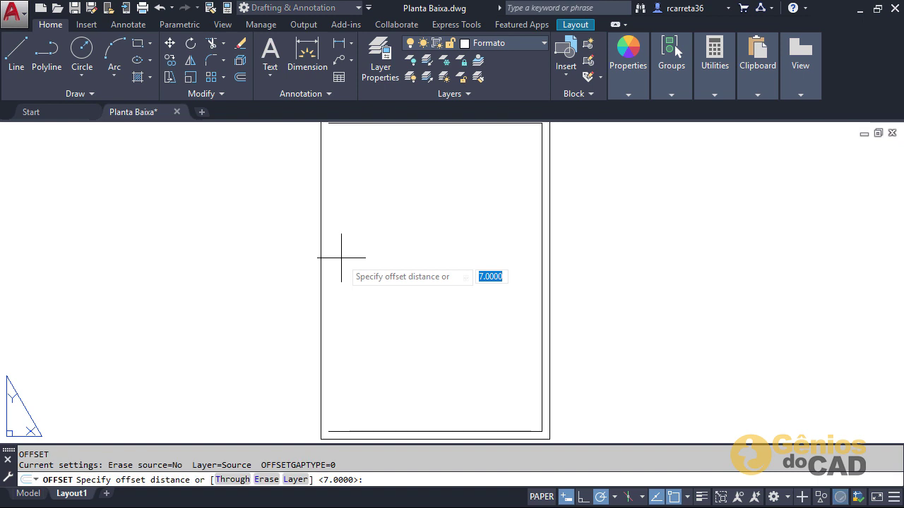
text(25)
key(Return)
click(322, 262)
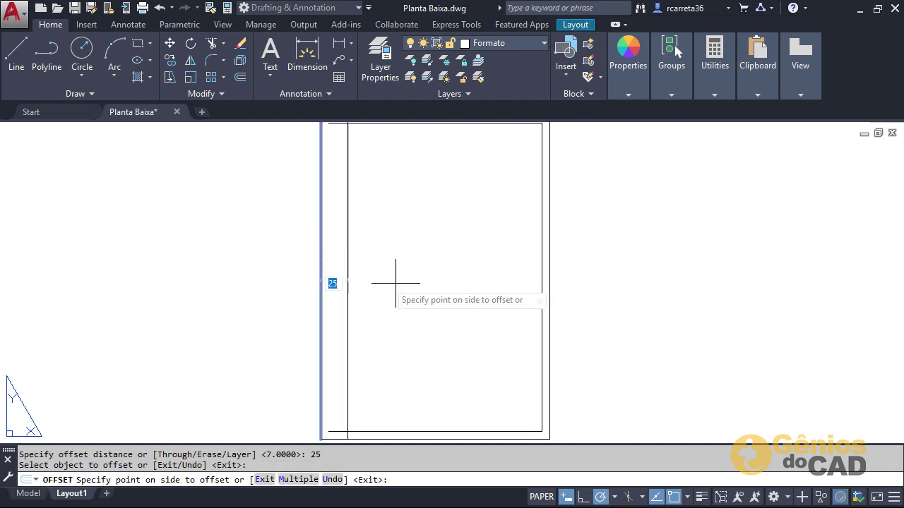
click(453, 295)
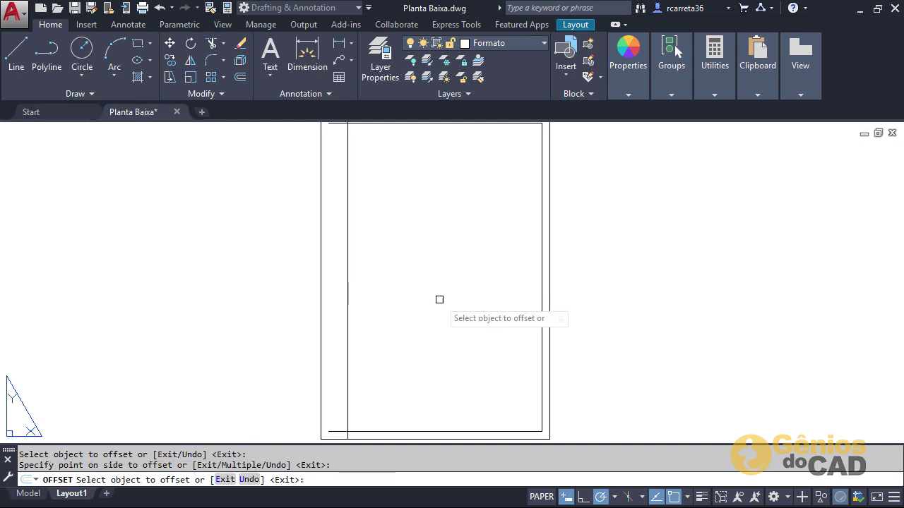
scroll(427, 318, down, 3)
scroll(403, 279, up, 5)
scroll(404, 280, up, 2)
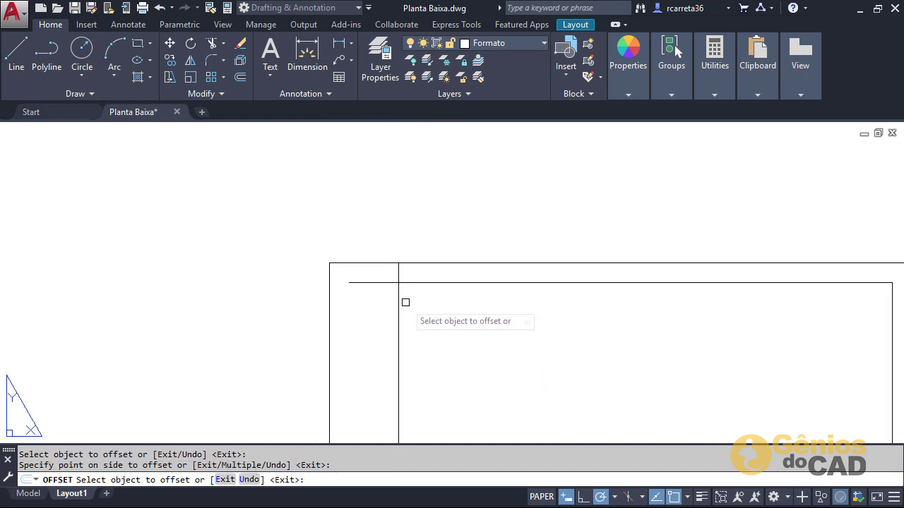
key(Escape)
- Fillet the new left margin line and the upper margin line with radius 0 to form a sharp corner
middle_drag(435, 319, 430, 297)
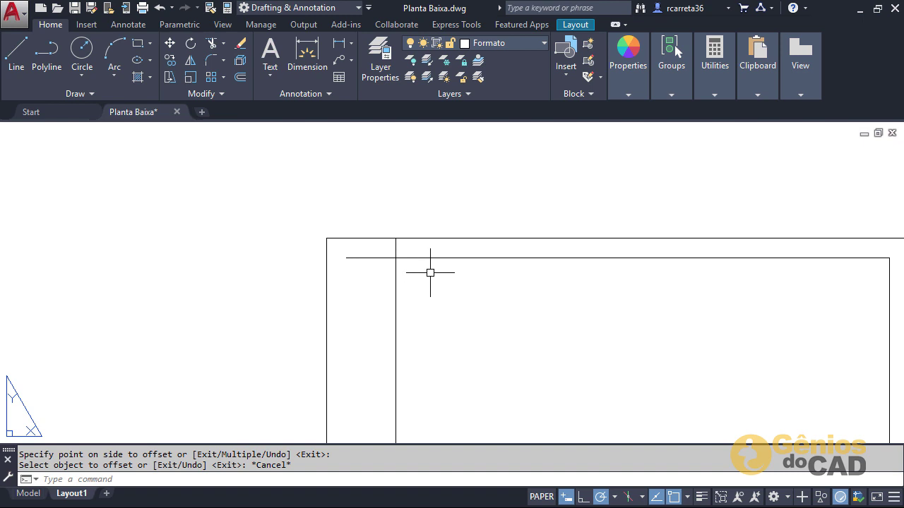
text(f)
key(Return)
text(r)
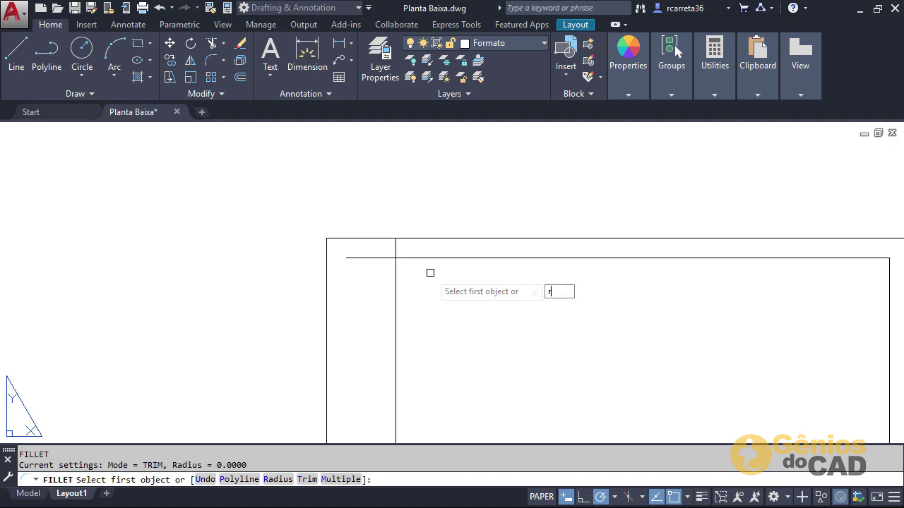
key(Return)
text(0)
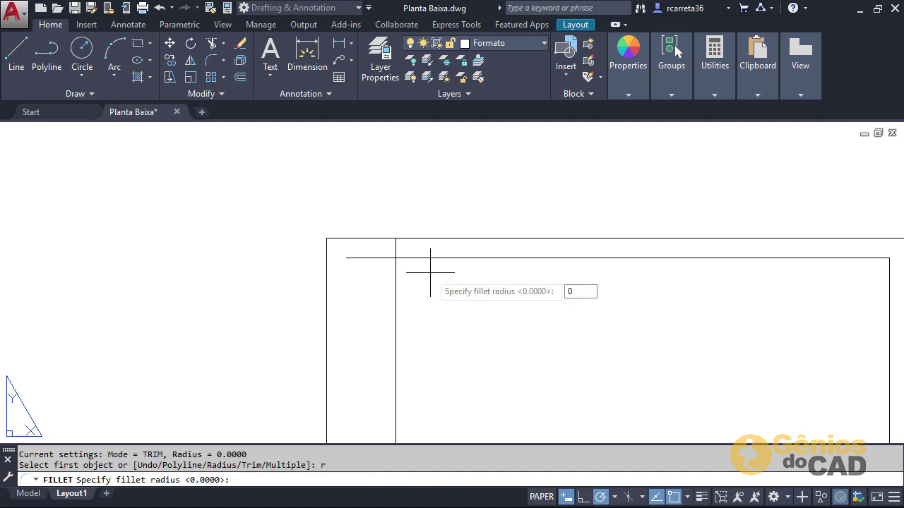
key(Return)
click(396, 275)
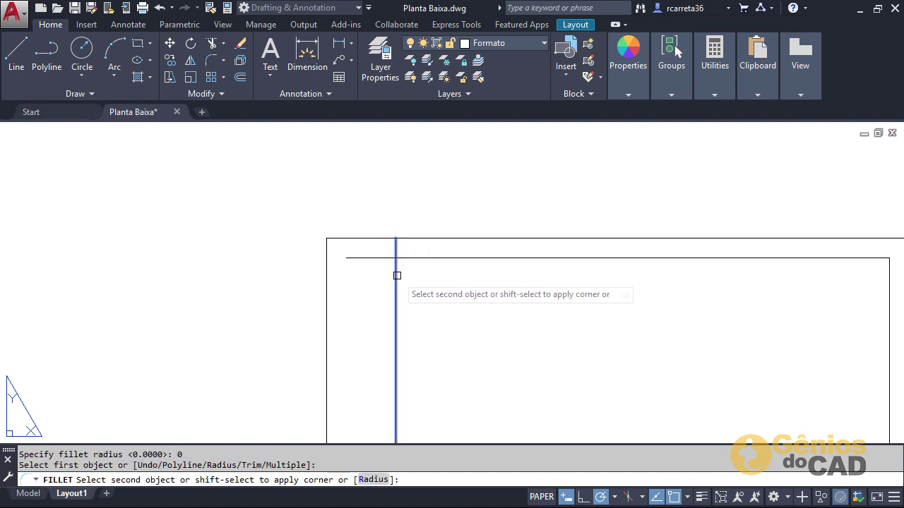
click(406, 258)
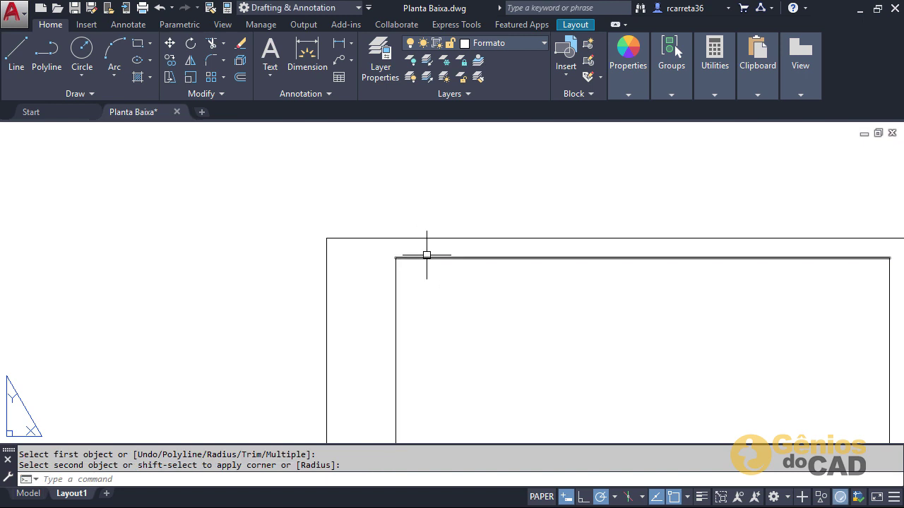
- Fillet the left margin line and the lower margin line with radius 0 to close the lower-left corner
scroll(427, 255, down, 4)
mouse_move(442, 339)
middle_down()
mouse_move(466, 280)
mouse_move(470, 140)
middle_up()
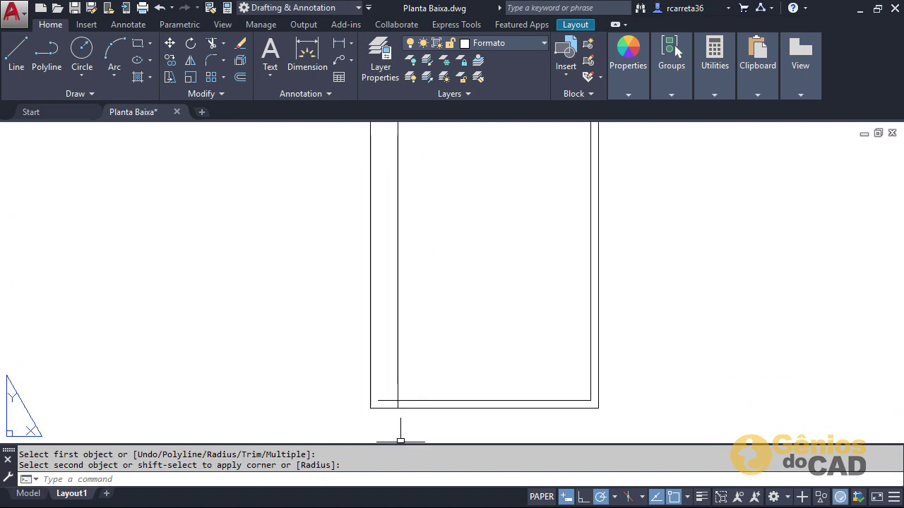
scroll(400, 438, up, 5)
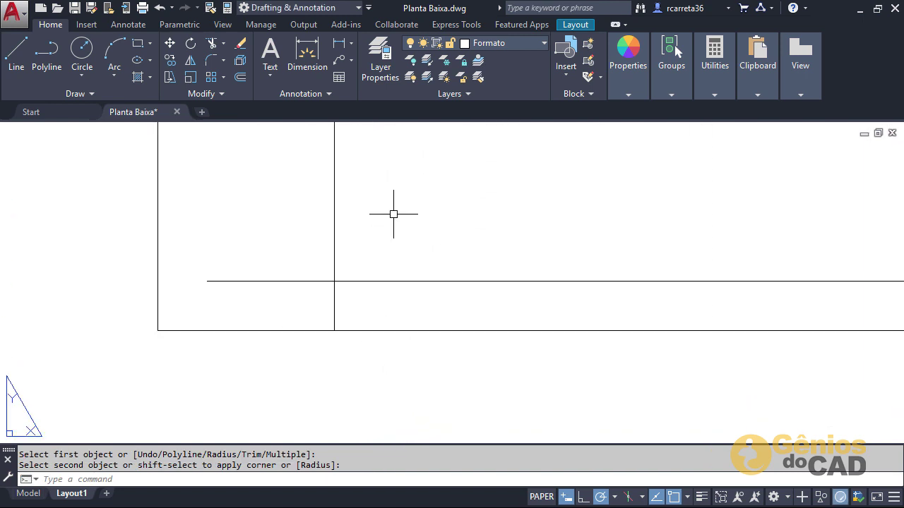
key(Return)
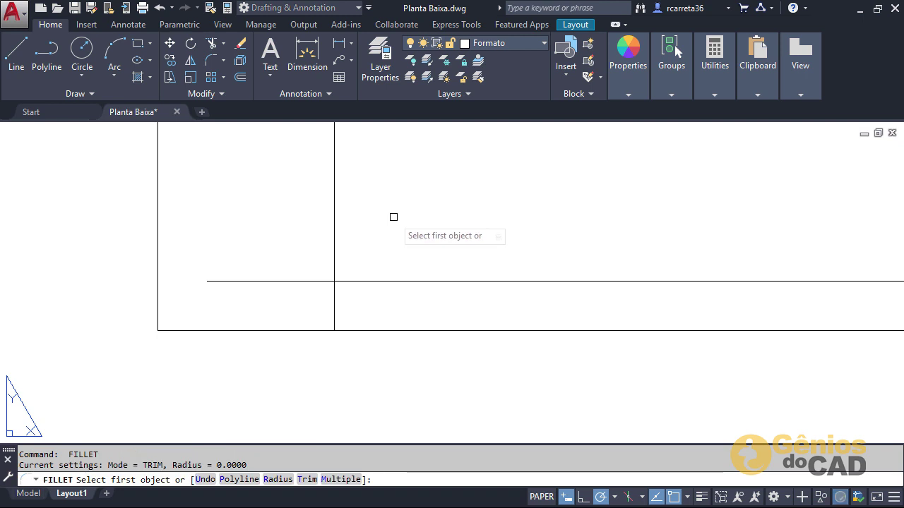
click(333, 251)
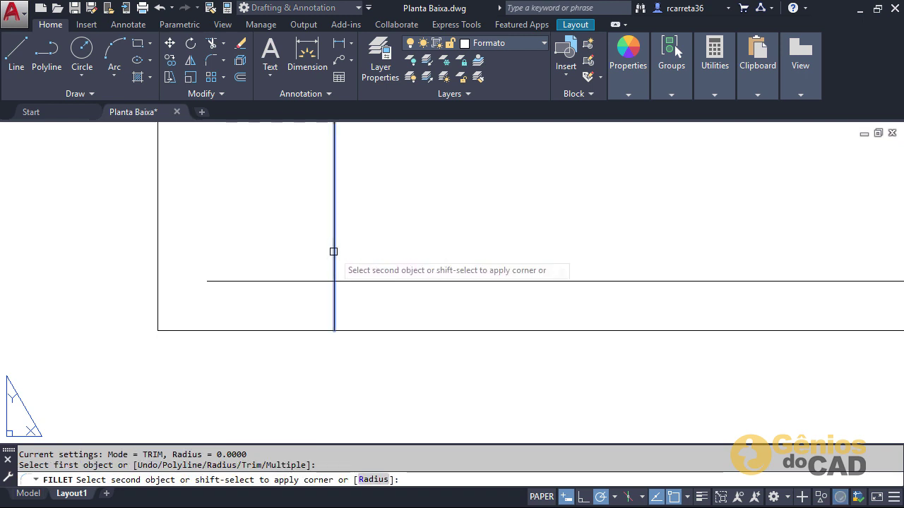
click(353, 281)
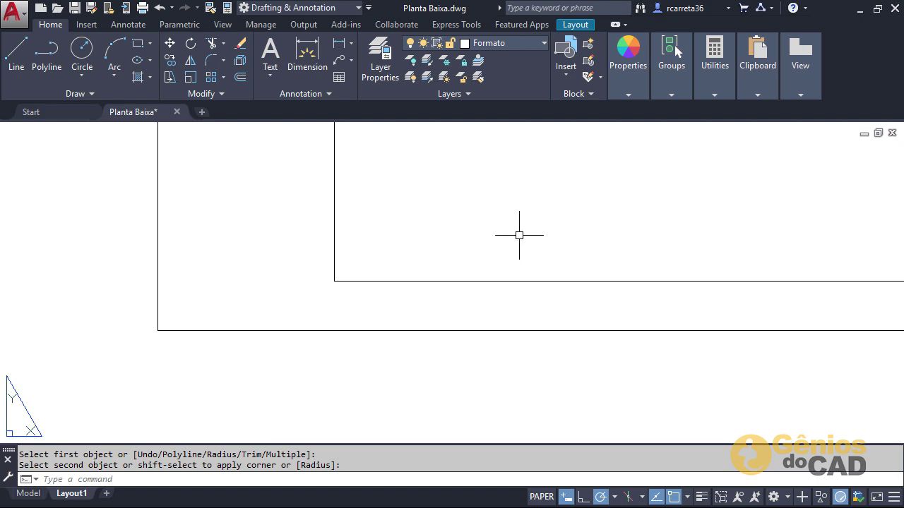
- Join the four inner margin lines into a single polyline
scroll(516, 235, down, 5)
middle_drag(518, 242, 483, 302)
scroll(523, 198, up, 3)
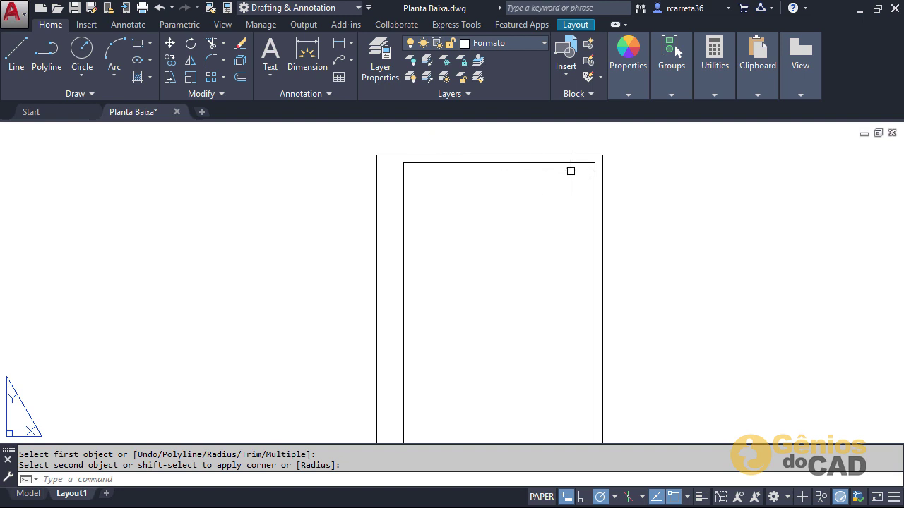
mouse_move(522, 214)
middle_down()
mouse_move(476, 205)
mouse_move(460, 190)
middle_up()
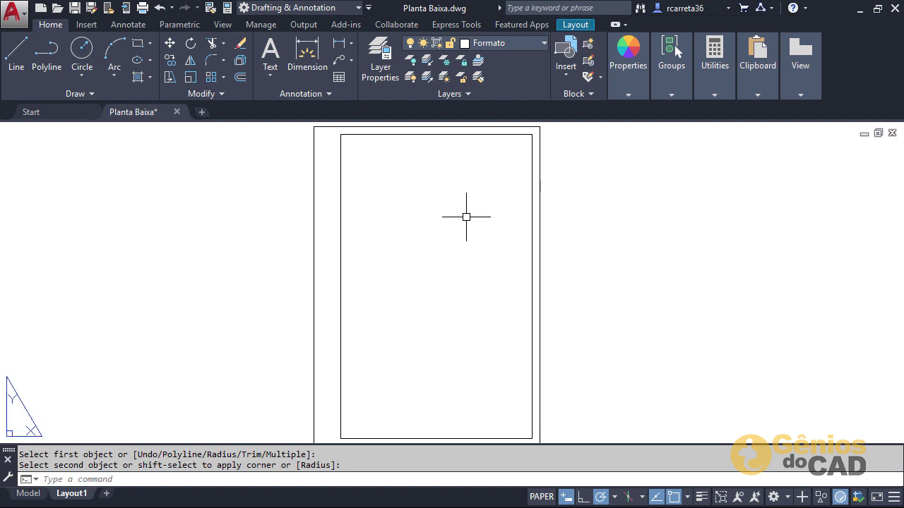
key(Return)
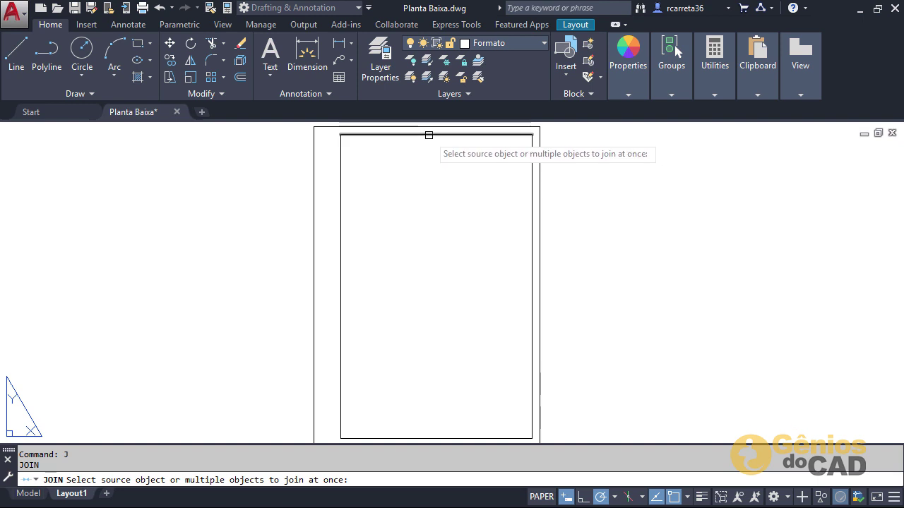
click(430, 134)
click(340, 177)
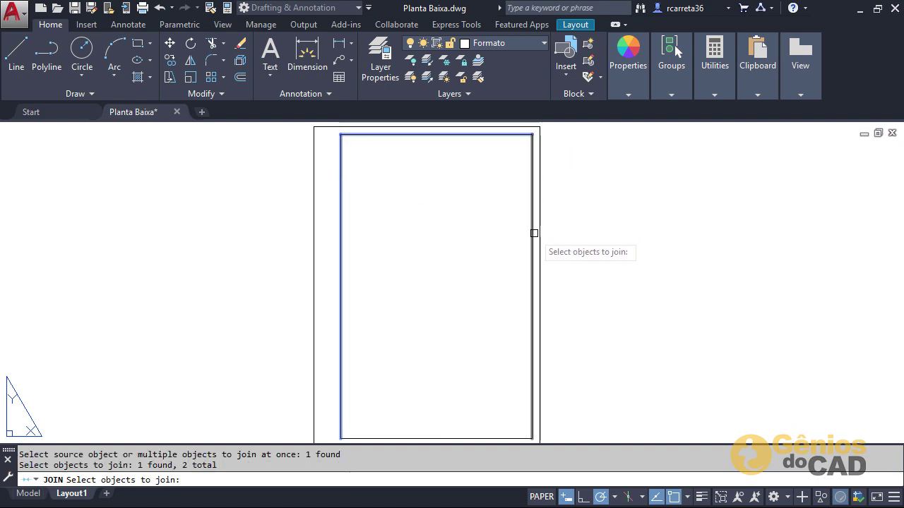
click(532, 233)
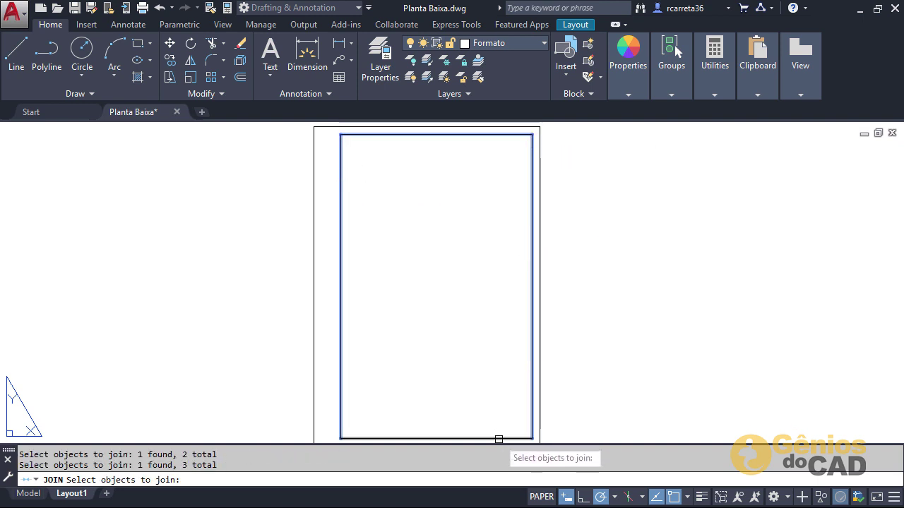
click(496, 438)
key(Return)
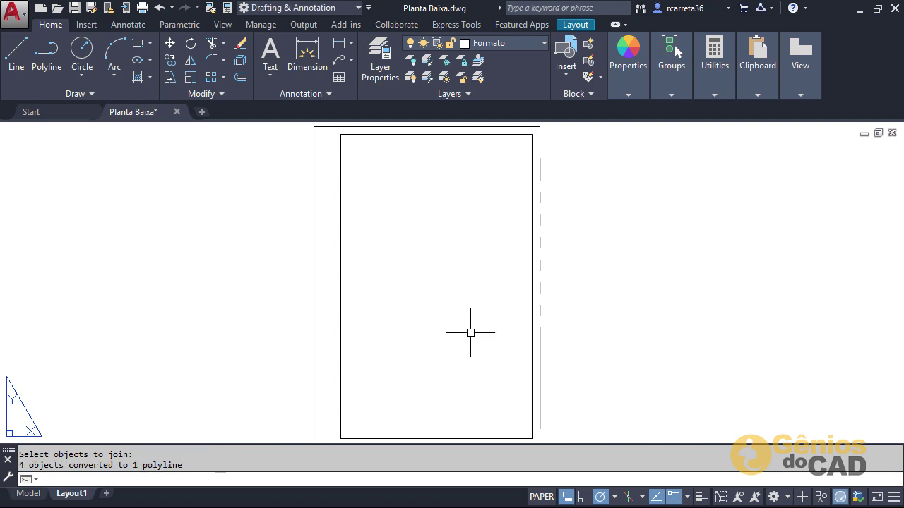
click(342, 274)
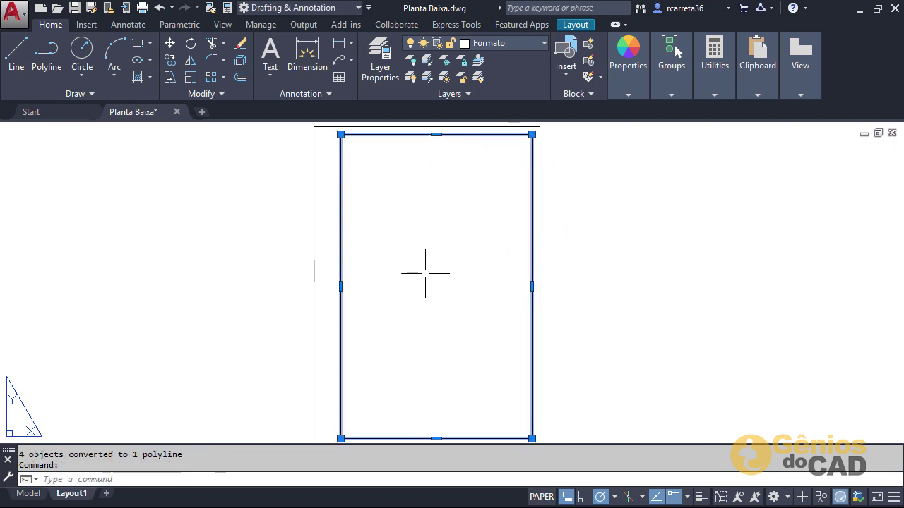
key(Escape)
click(340, 212)
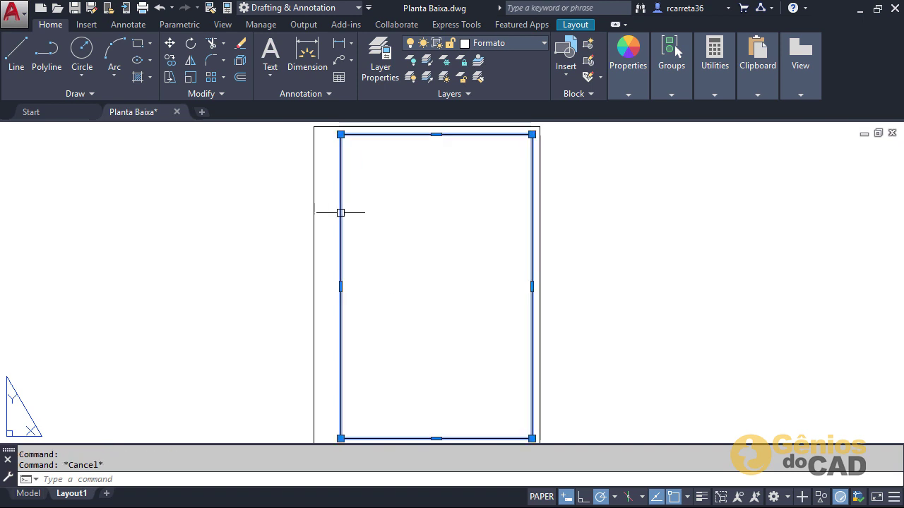
double_click(341, 212)
key(Escape)
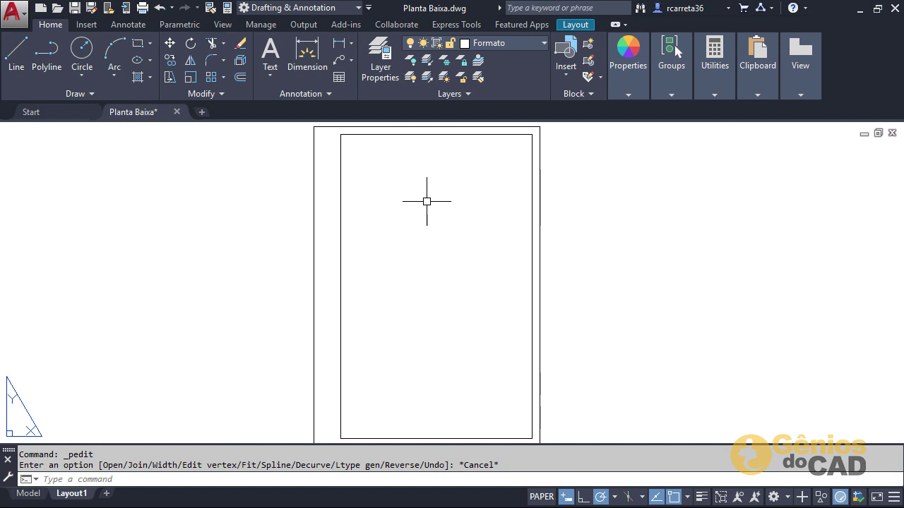
text(pe)
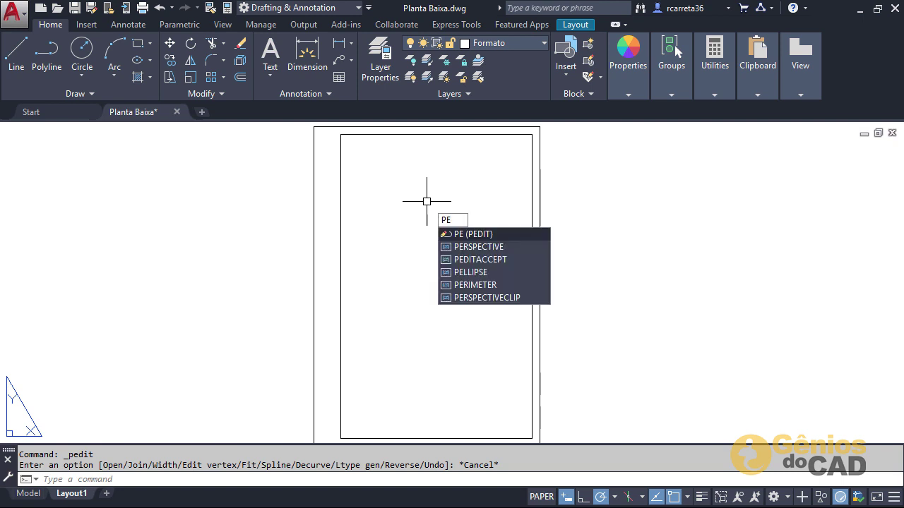
key(Escape)
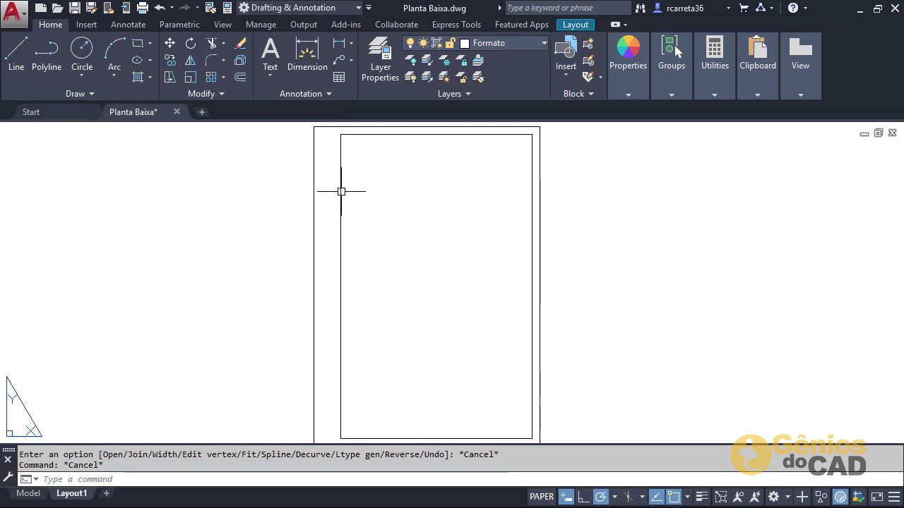
- Set the width of all segments of the margin frame polyline to 0.5 with polyline editing
double_click(341, 191)
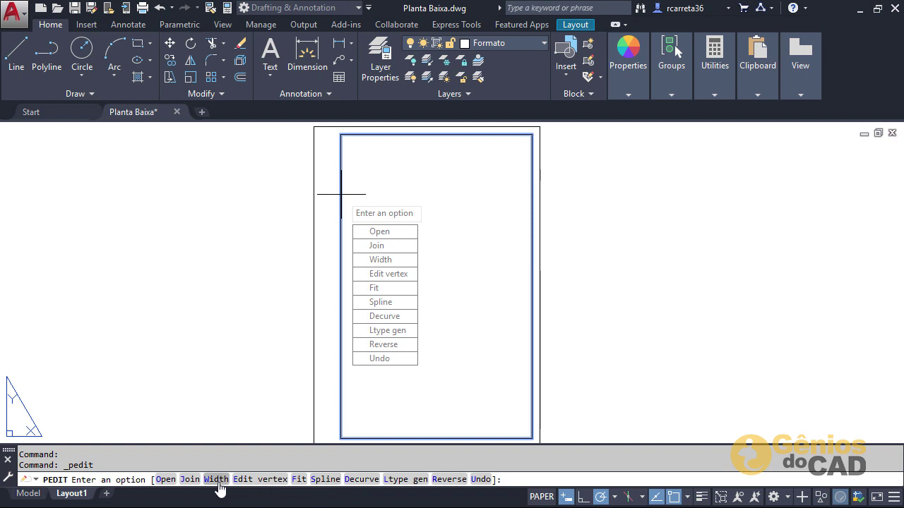
click(216, 480)
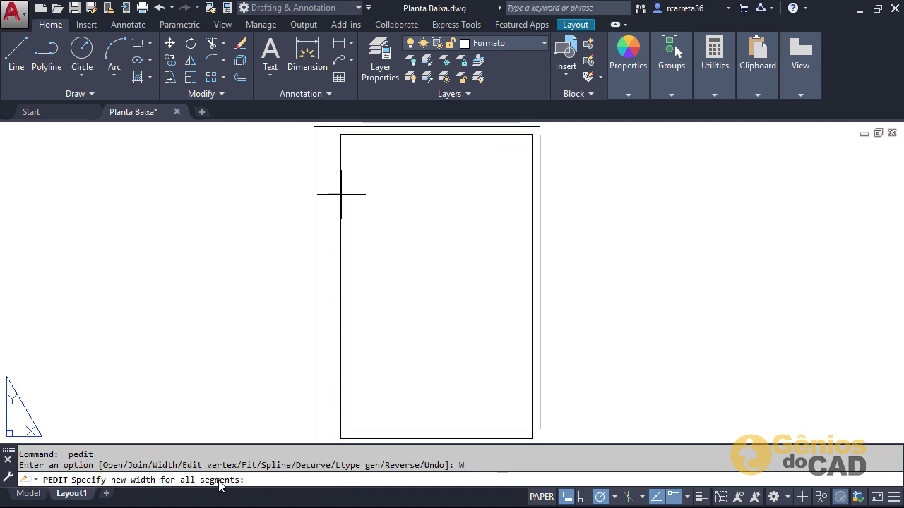
text(0)
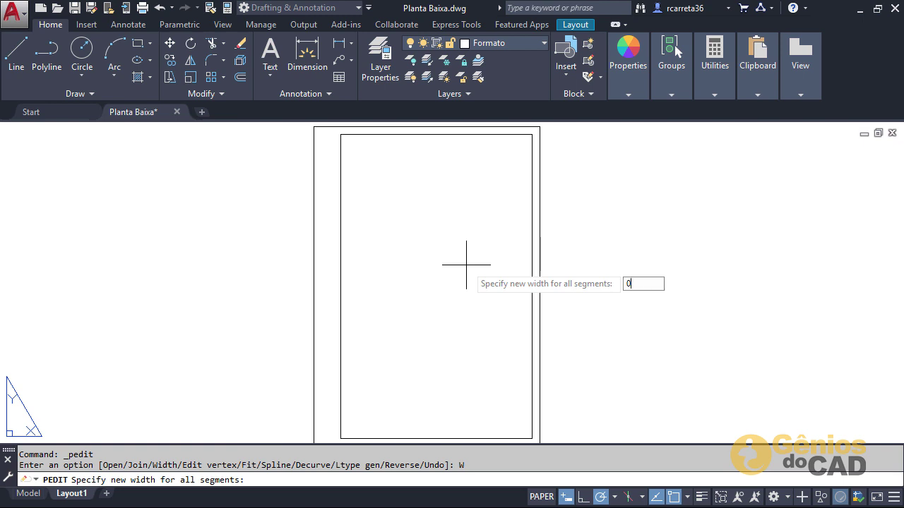
text(.5)
key(Return)
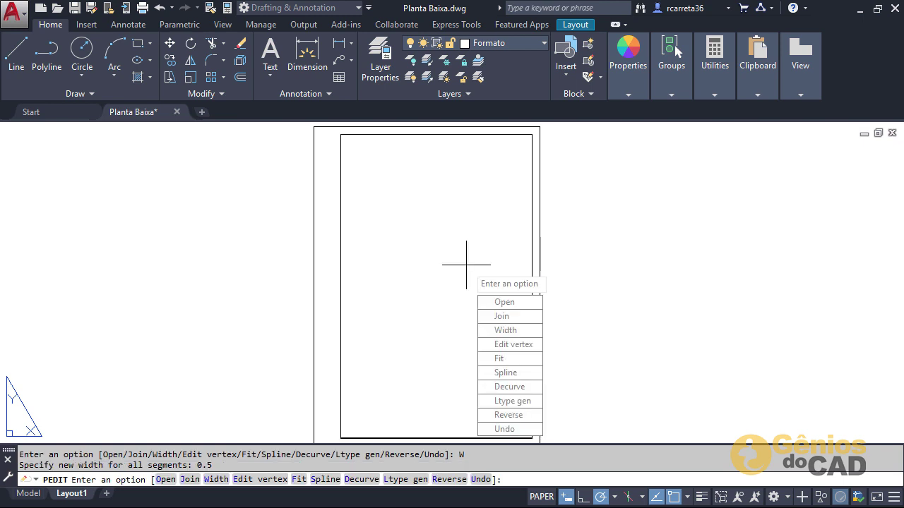
- End the polyline editing of the margin frame and make layer 0 the current layer
key(Escape)
scroll(330, 184, up, 4)
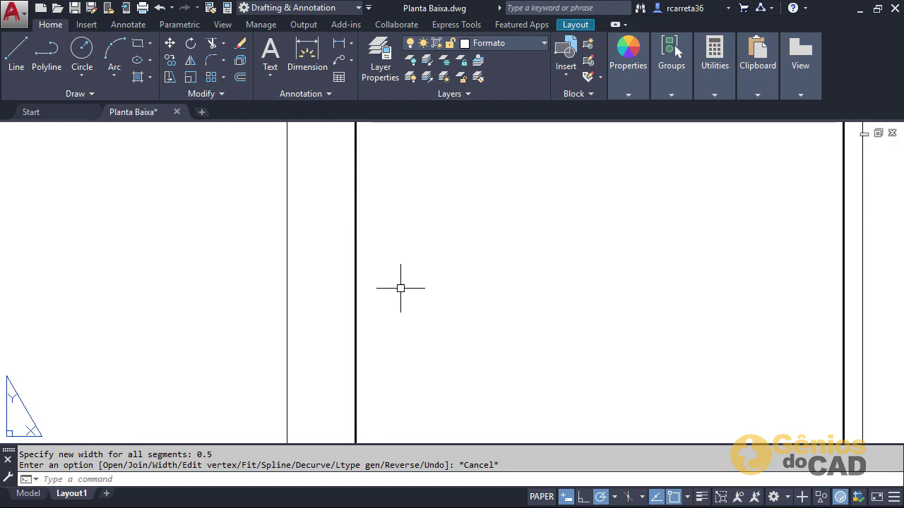
scroll(399, 287, down, 3)
mouse_move(439, 255)
middle_down()
mouse_move(428, 214)
mouse_move(409, 202)
middle_up()
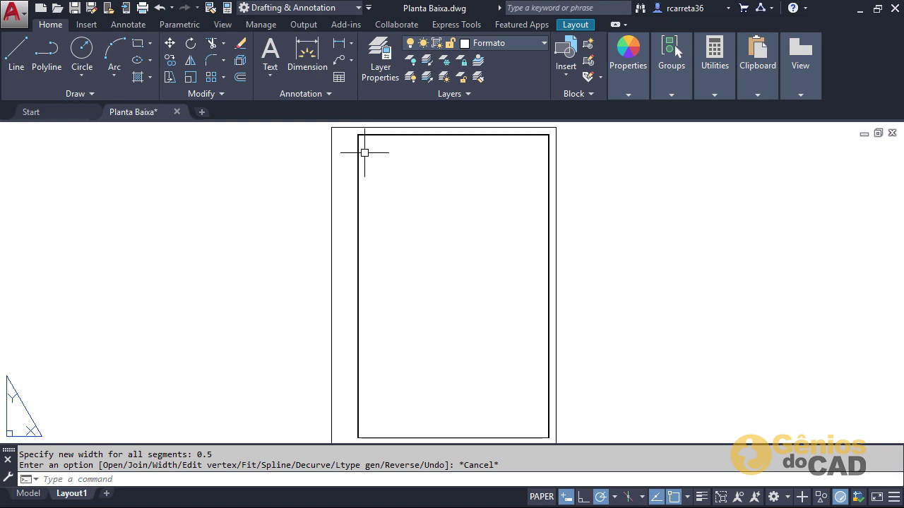
scroll(358, 153, down, 3)
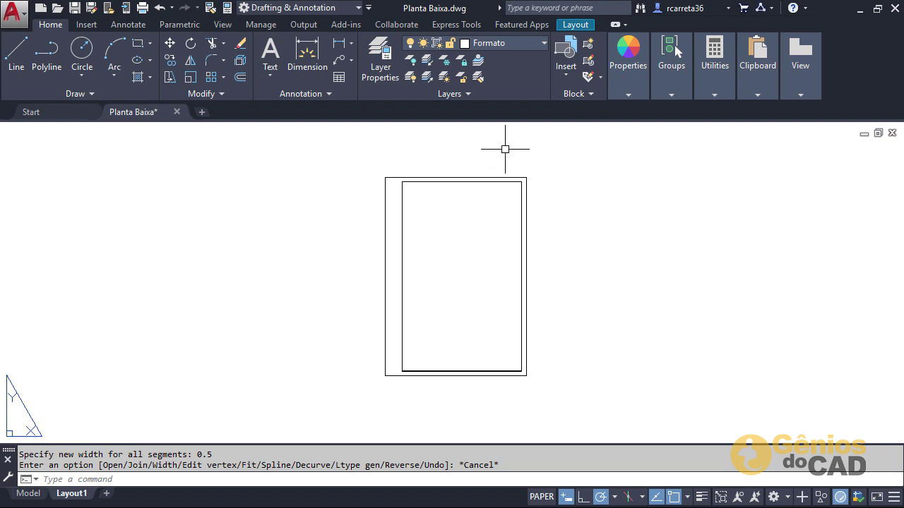
click(521, 42)
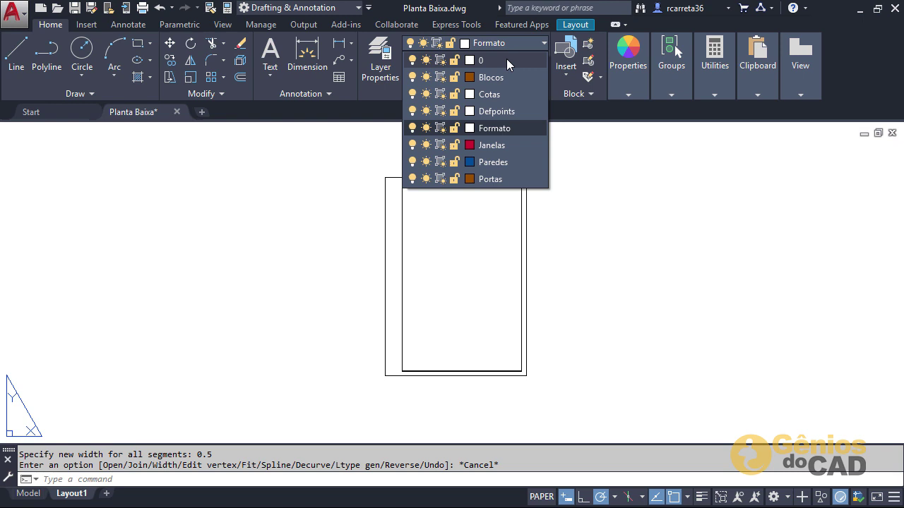
click(506, 60)
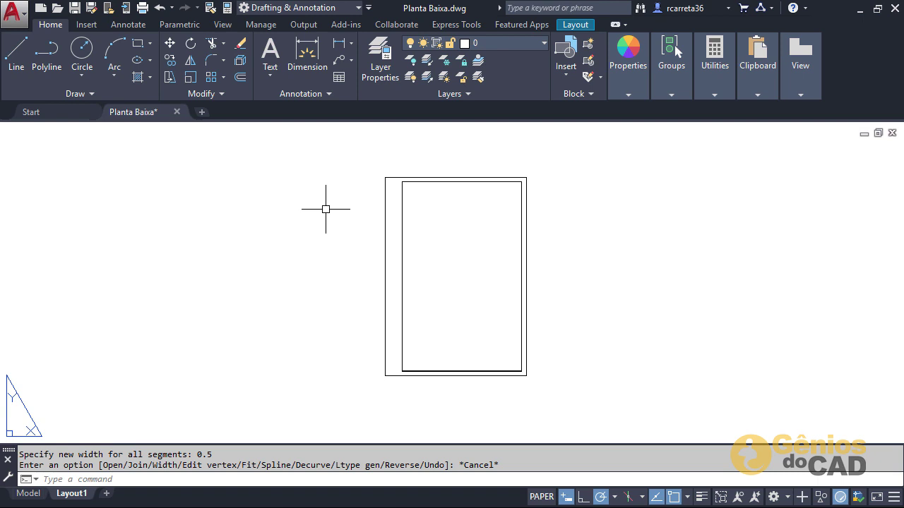
- Create a rectangular viewport with MVIEW from the lower-left to the upper-right inner corner of the margin frame
key(Return)
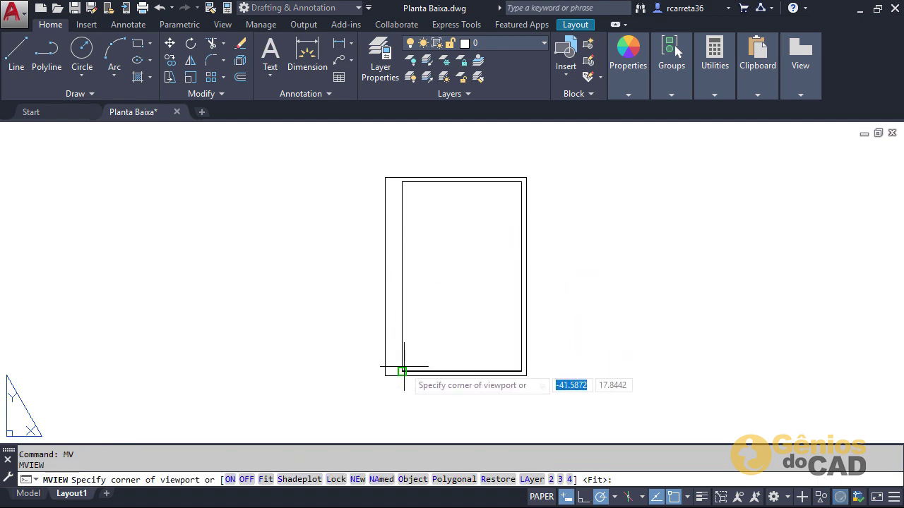
click(402, 372)
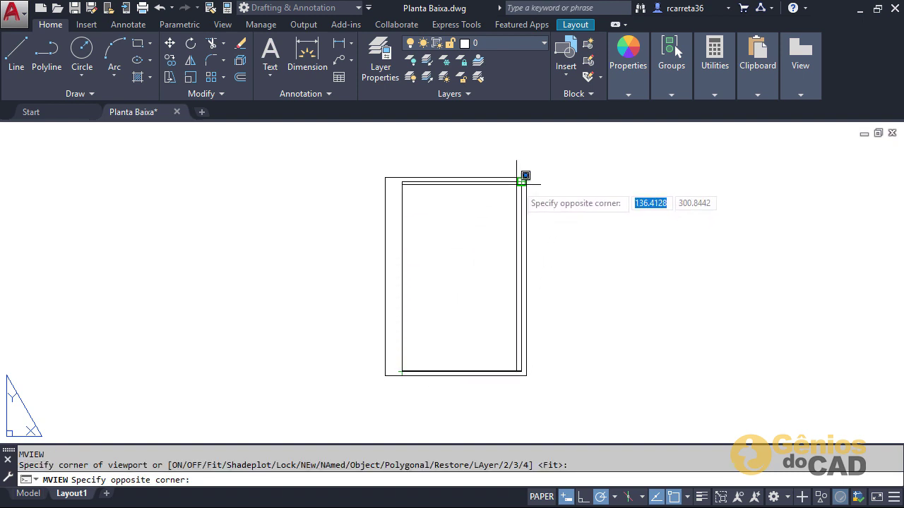
click(520, 182)
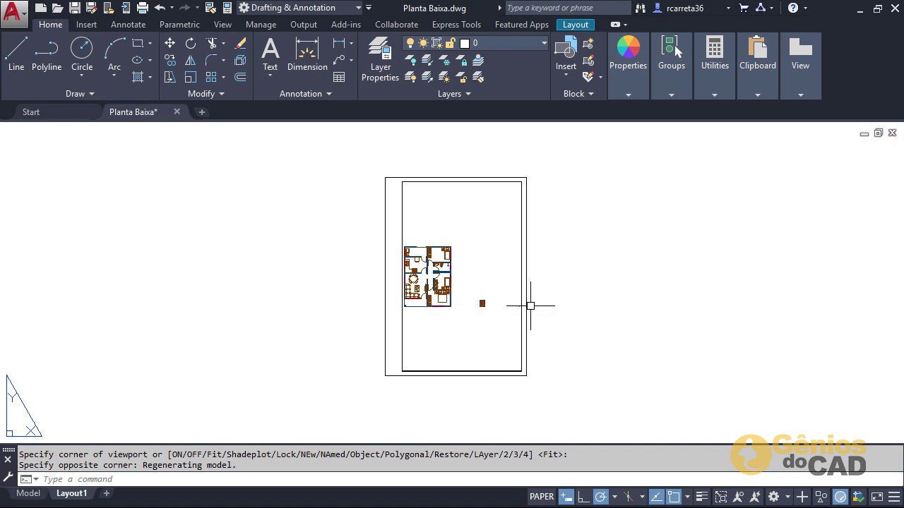
- Copy the complete sheet with its margin frame and viewport twice horizontally to the right, the first copy at a distance of about 267
middle_drag(568, 326, 486, 328)
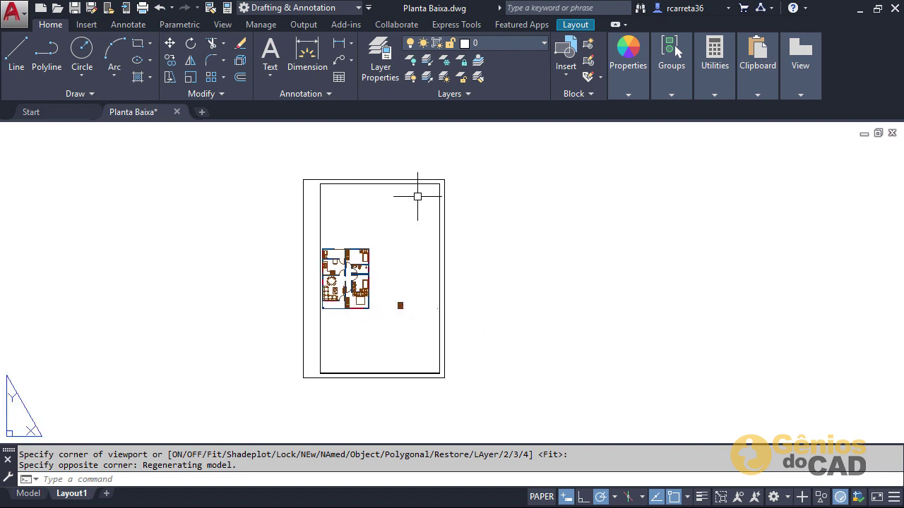
middle_drag(504, 262, 411, 262)
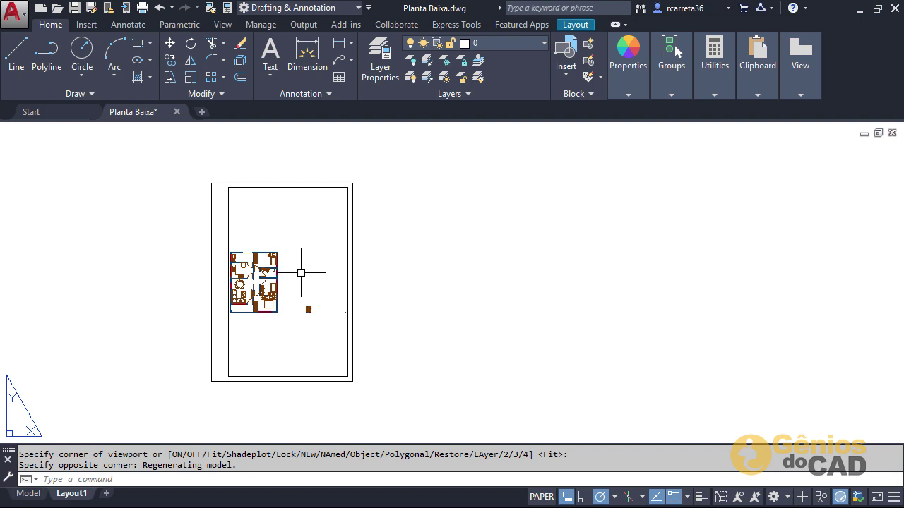
click(384, 166)
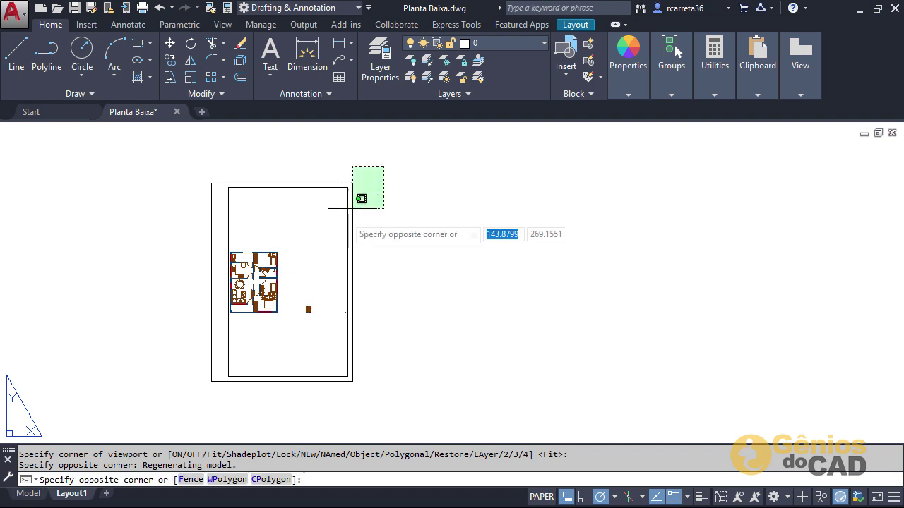
click(176, 407)
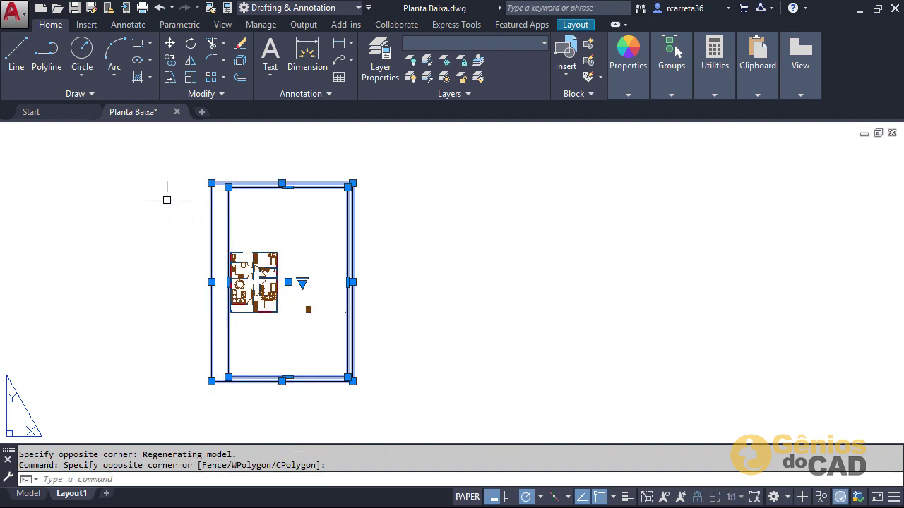
text(co)
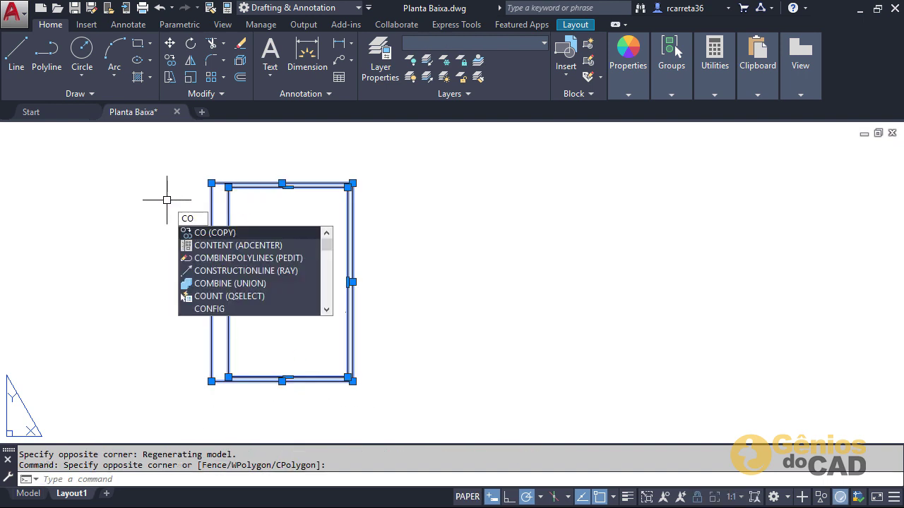
key(Return)
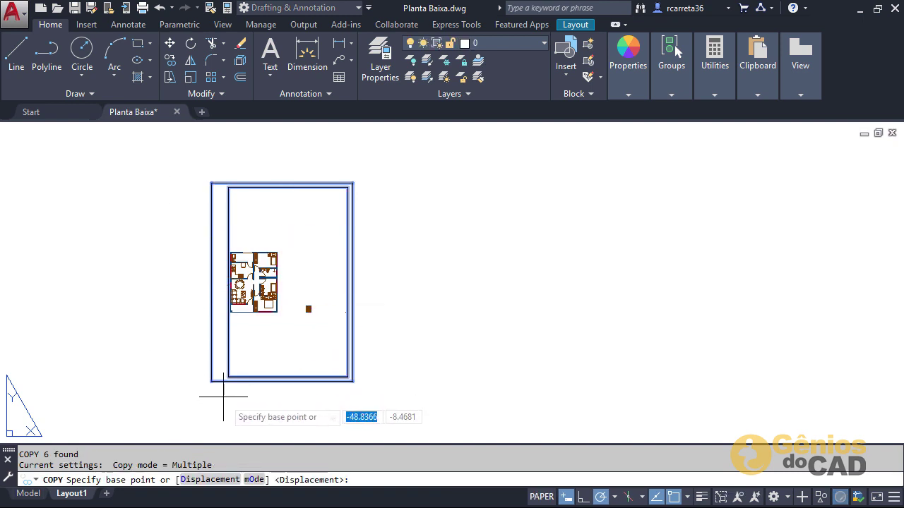
click(232, 405)
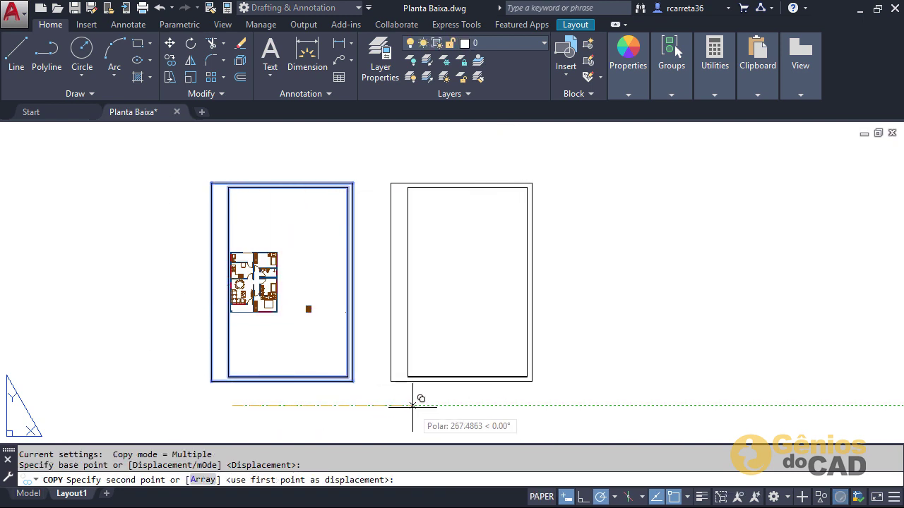
click(413, 405)
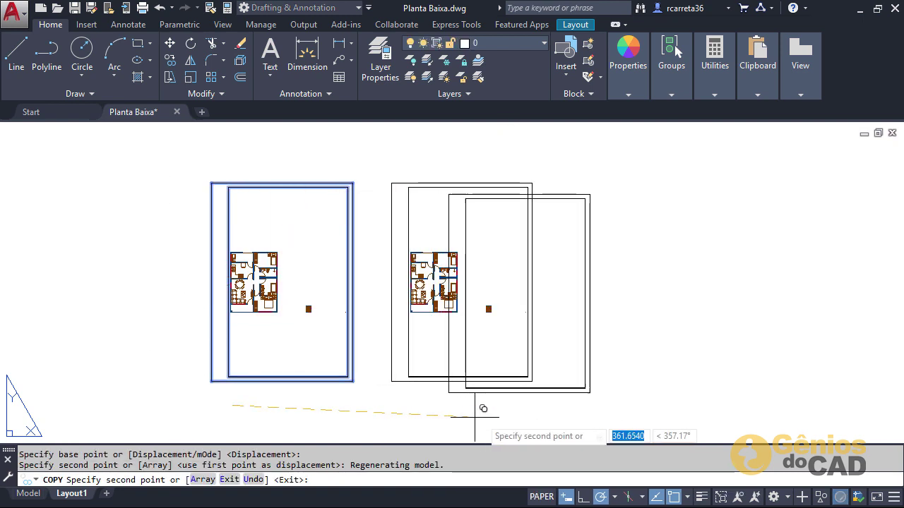
click(602, 405)
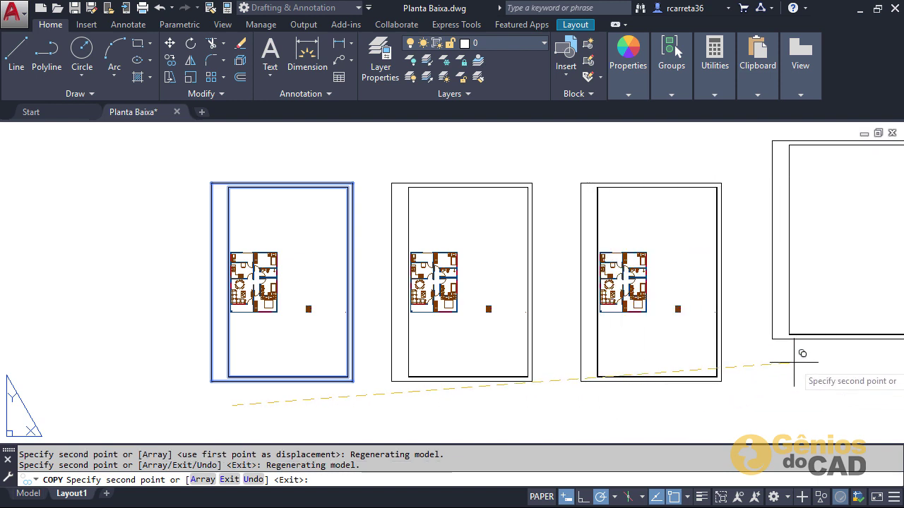
key(Return)
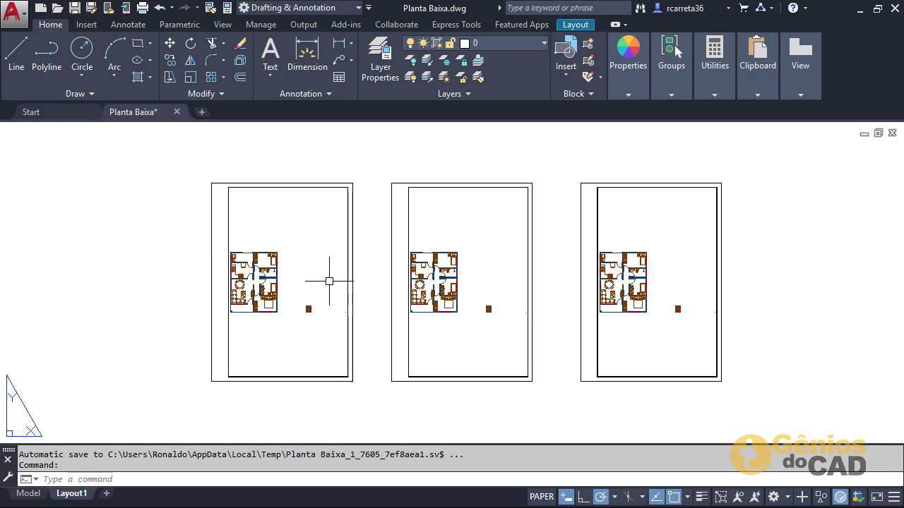
- Activate the first sheet's viewport and center the largest floor plan in it at an enlarged view
double_click(294, 263)
middle_drag(284, 277, 310, 284)
scroll(288, 279, up, 1)
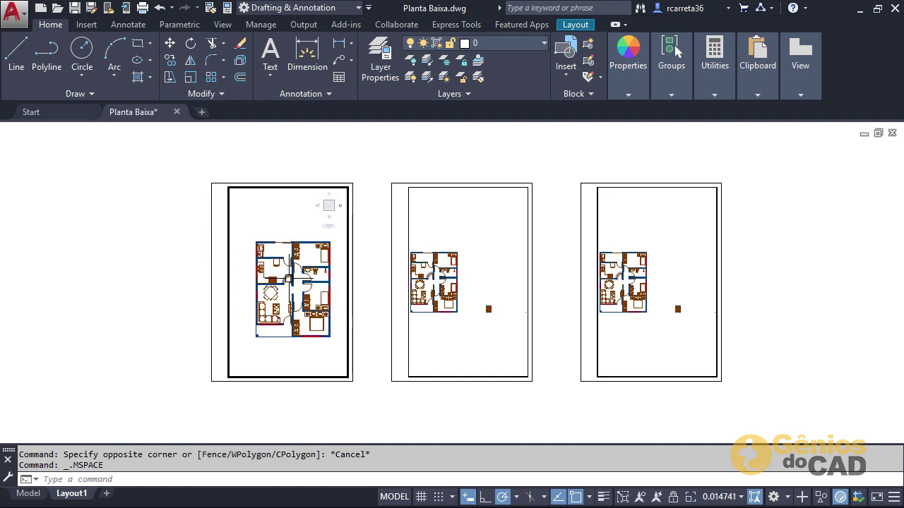
middle_drag(308, 309, 303, 306)
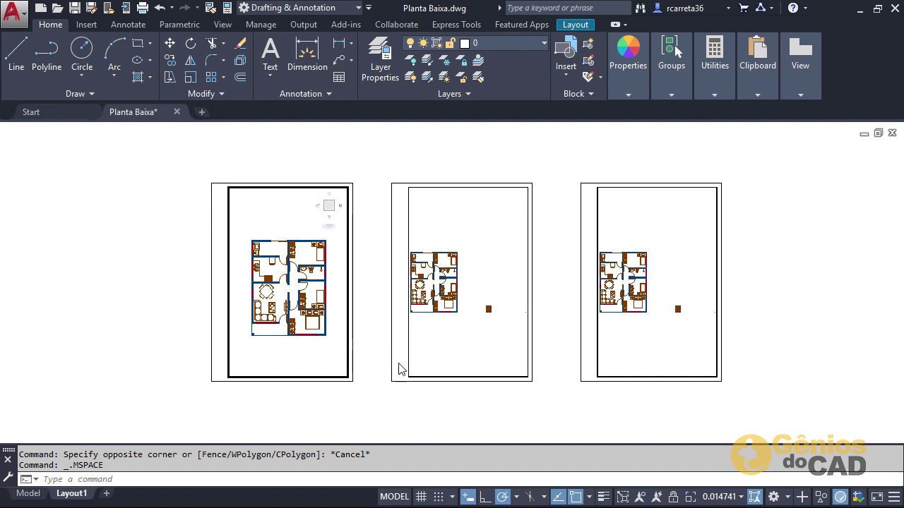
- Set the first viewport's scale to 1:50, recenter the floor plan within the margins and return to paper space
click(741, 496)
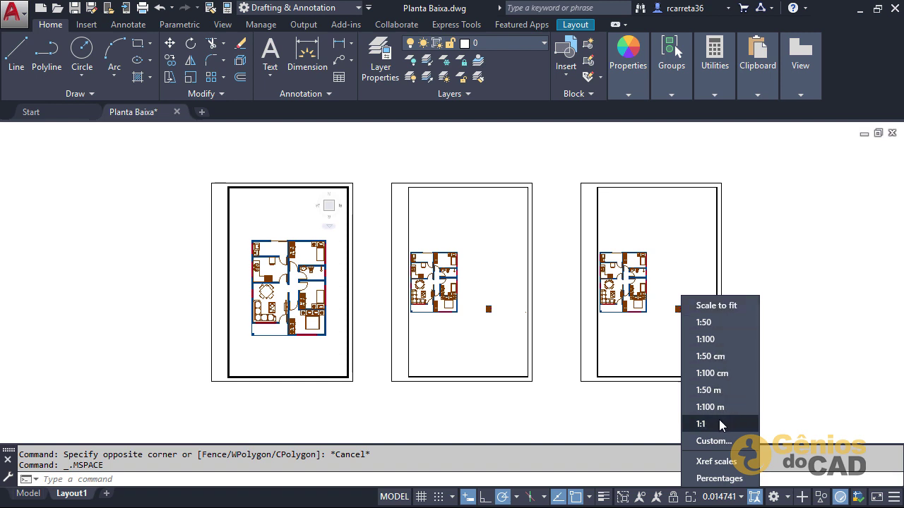
click(722, 323)
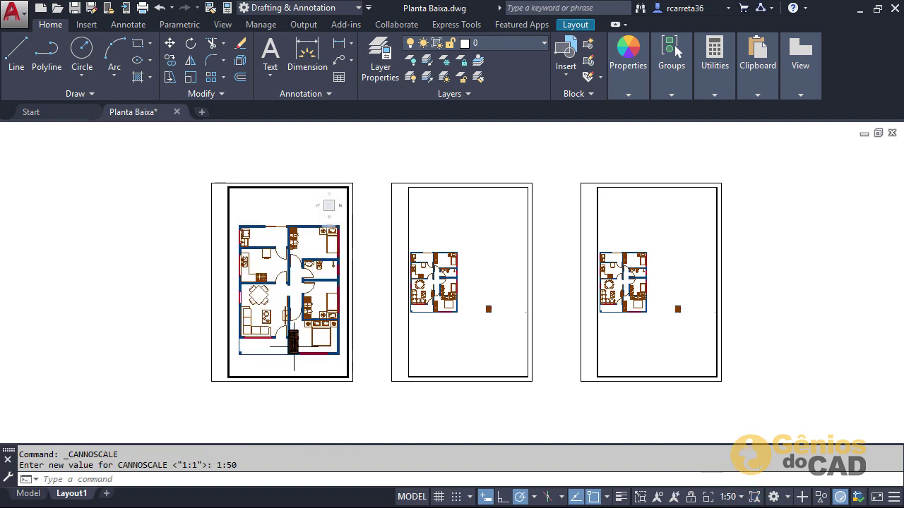
middle_drag(305, 352, 304, 345)
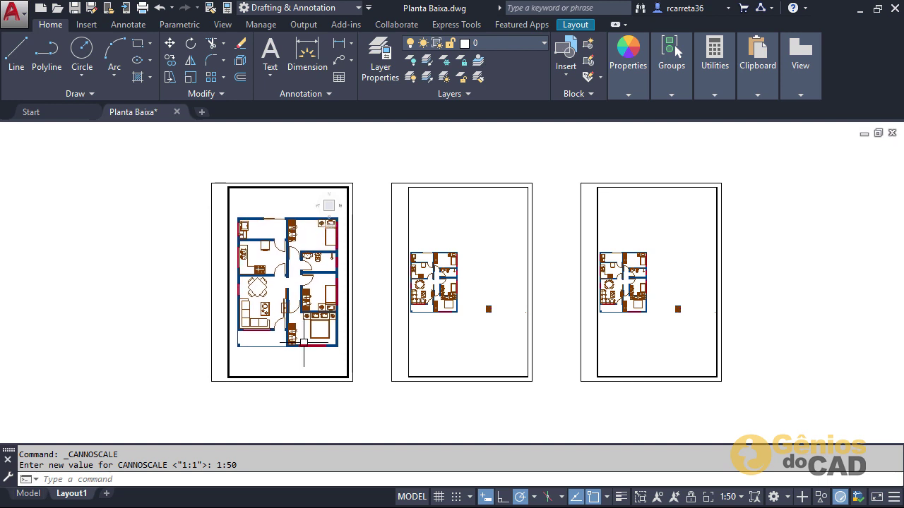
double_click(361, 417)
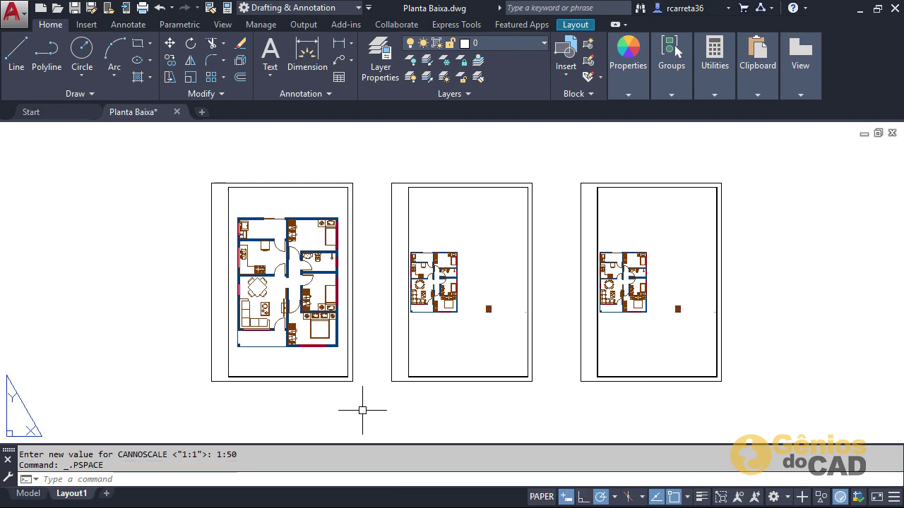
- Activate the second sheet's viewport and center the medium-sized floor plan in it
double_click(460, 357)
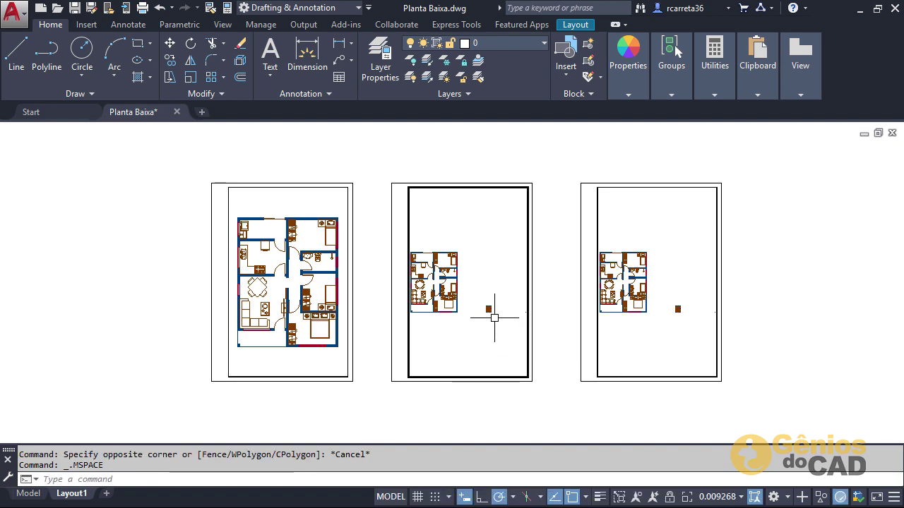
scroll(493, 316, down, 6)
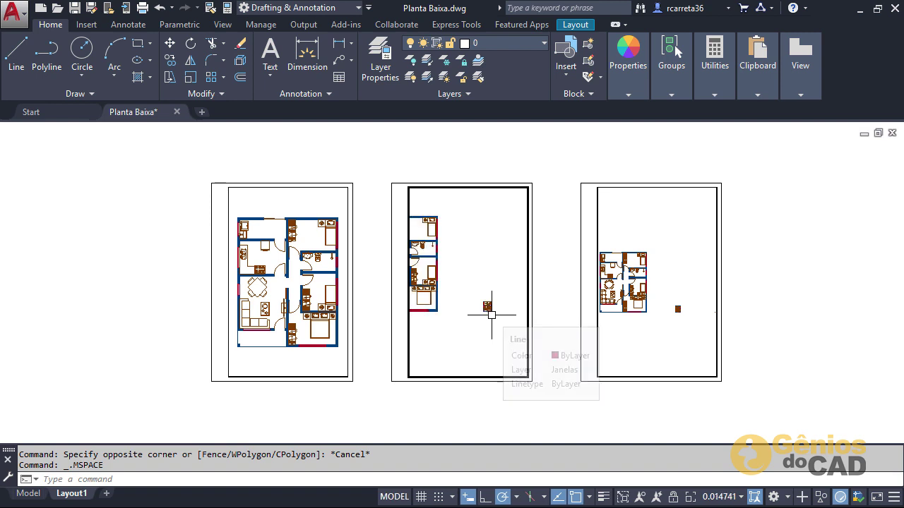
scroll(491, 315, up, 8)
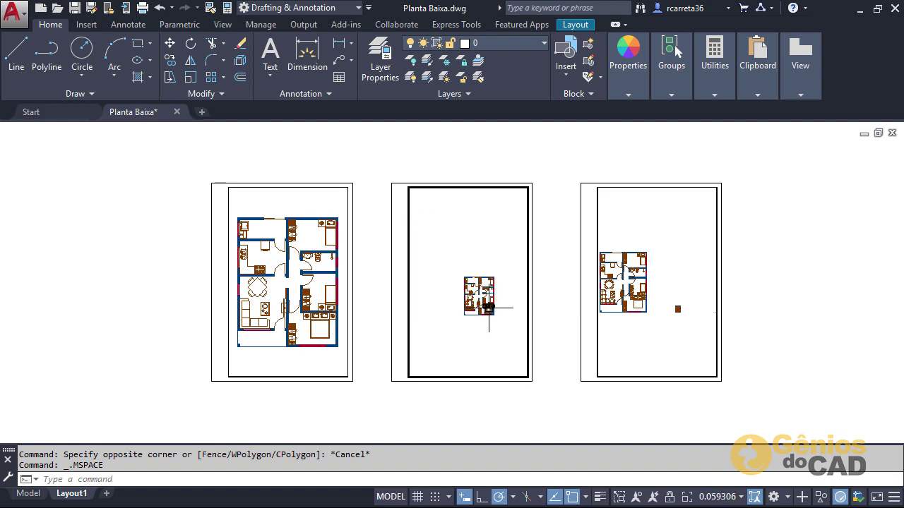
middle_drag(474, 339, 477, 342)
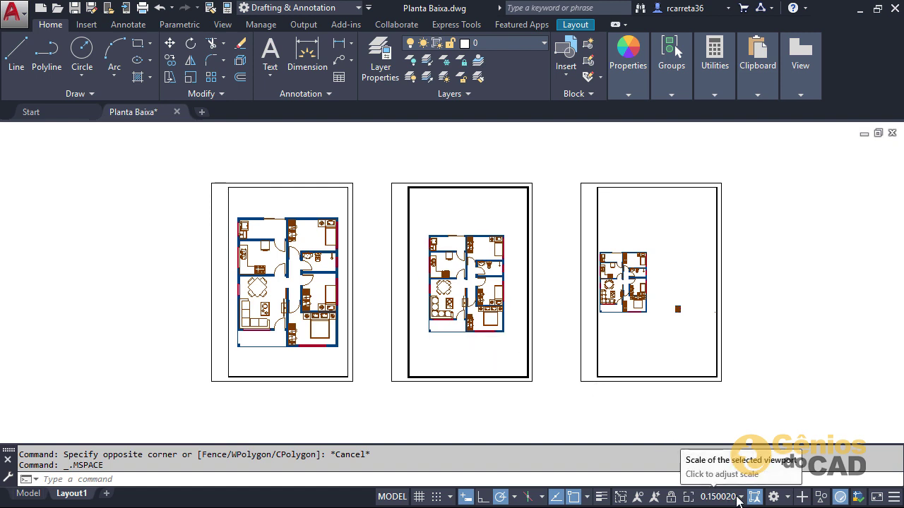
- Try the 1:50 scale on the second viewport, set it to 1:50 cm instead and return to paper space
click(733, 496)
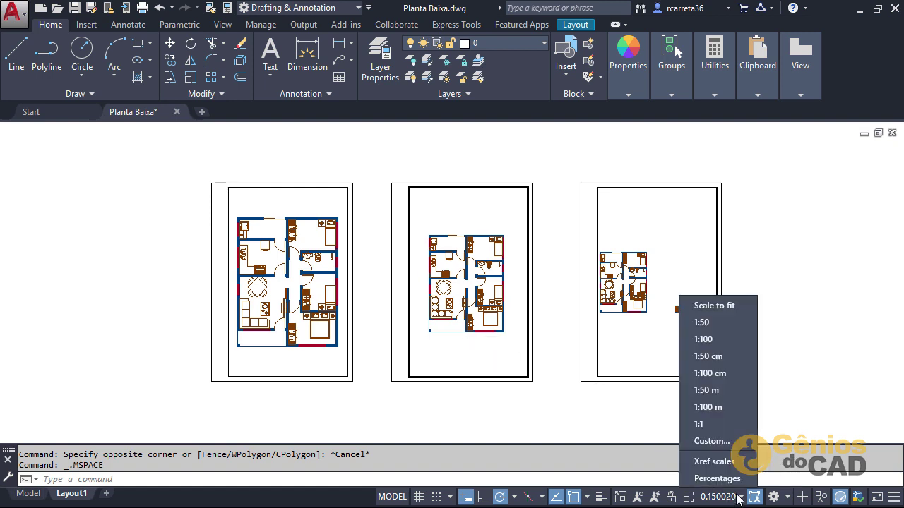
click(717, 328)
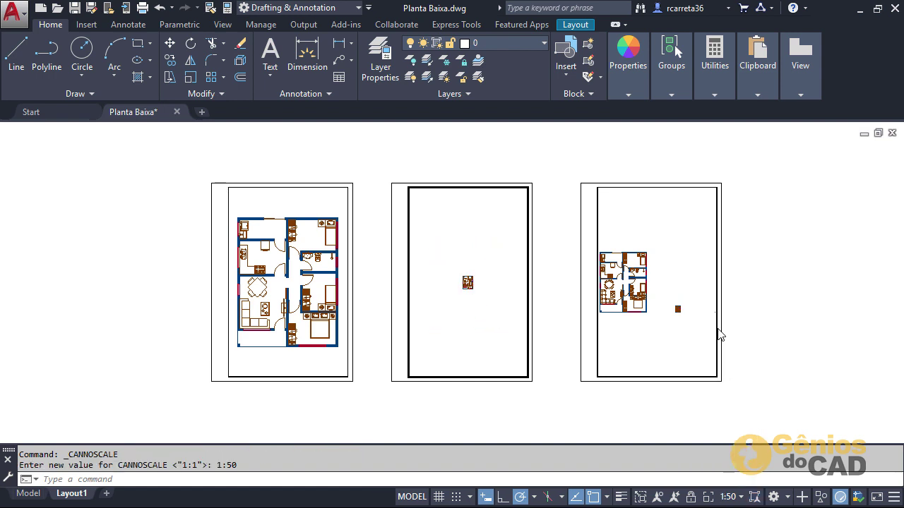
click(734, 496)
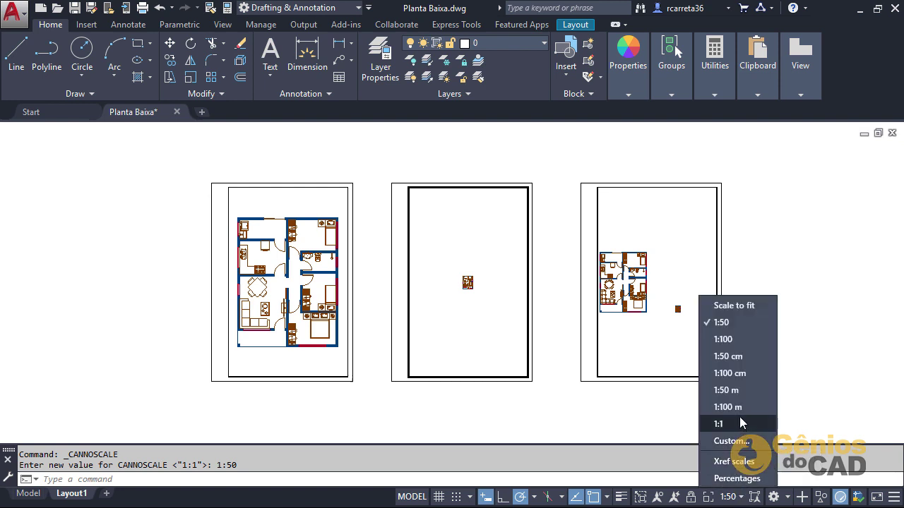
click(740, 357)
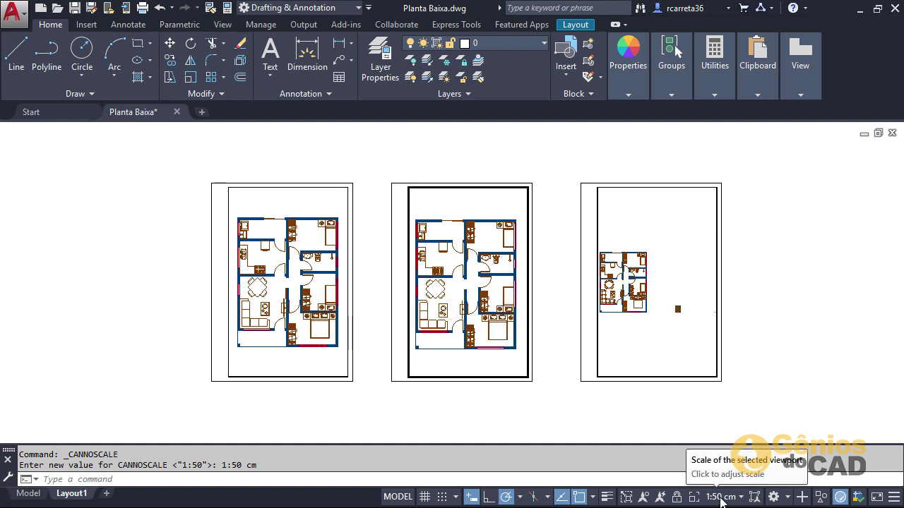
double_click(508, 427)
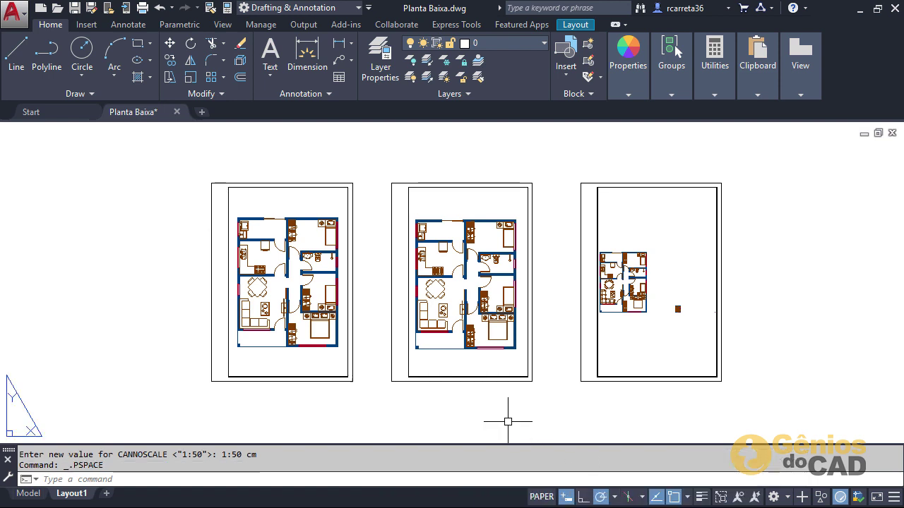
- Activate the third sheet's viewport and center the smallest floor plan in it at an enlarged view
double_click(670, 351)
middle_drag(701, 335, 691, 331)
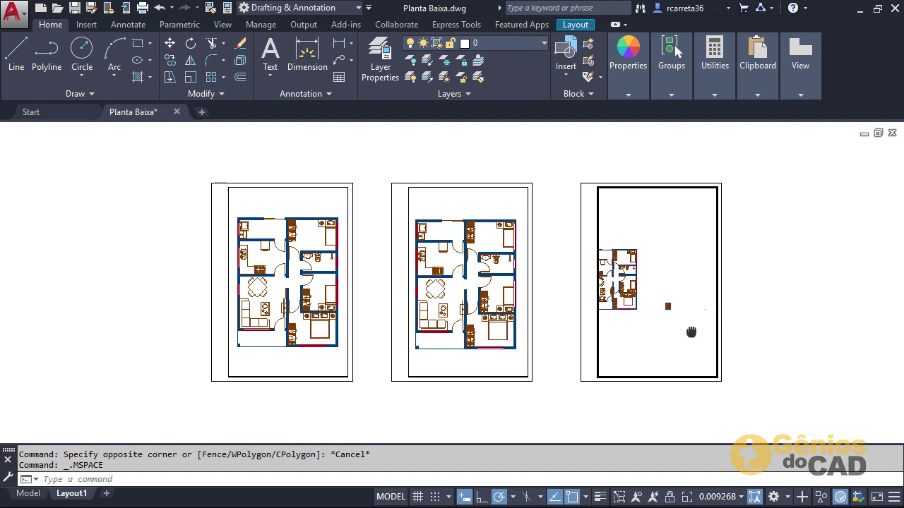
scroll(700, 308, up, 2)
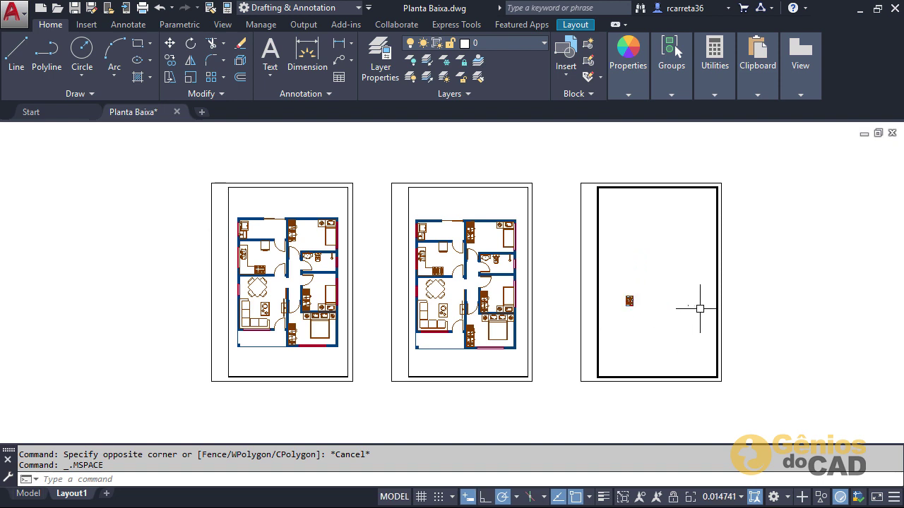
scroll(700, 309, up, 10)
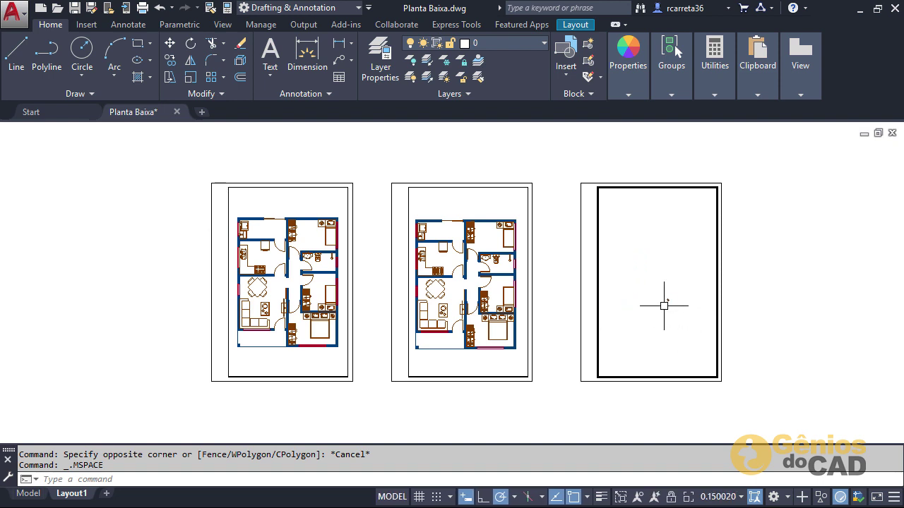
scroll(663, 306, up, 15)
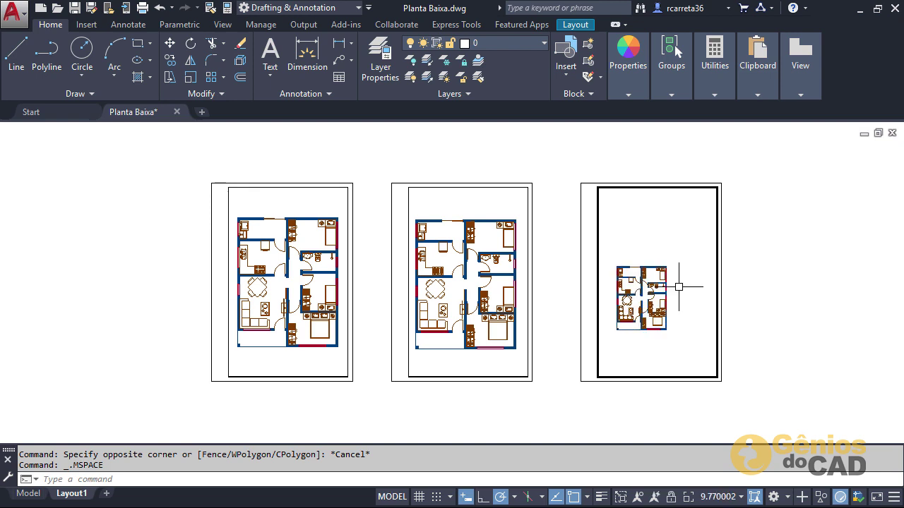
scroll(613, 312, up, 1)
scroll(613, 317, up, 1)
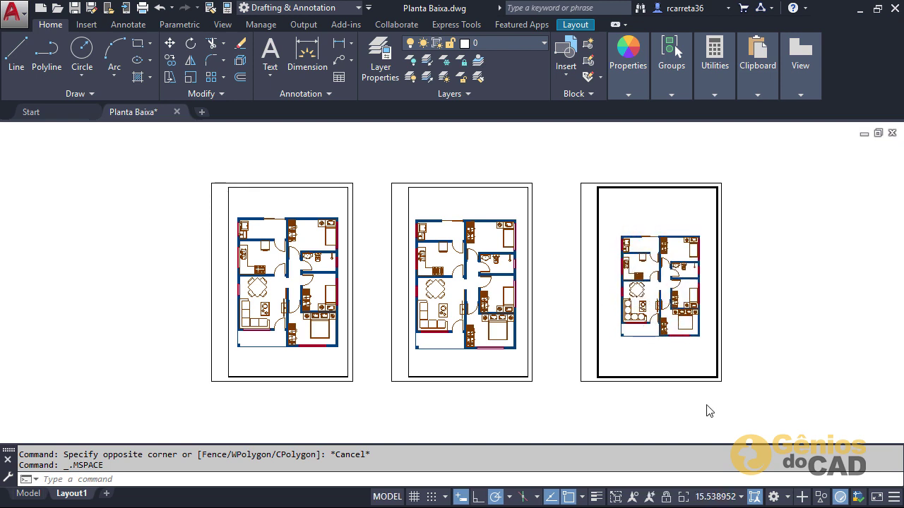
- Try the 1:50 cm scale on the third viewport, set it to 1:50 m instead, recenter the plan and return to paper space
click(738, 496)
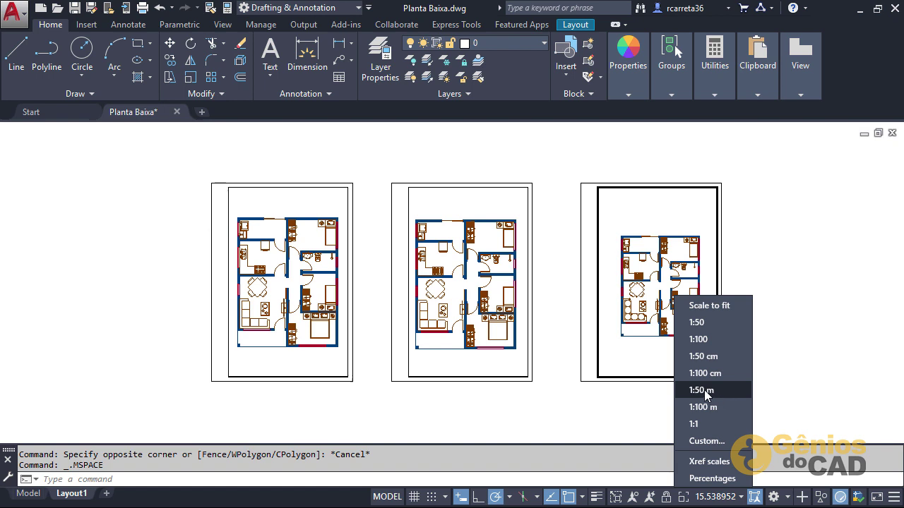
click(710, 357)
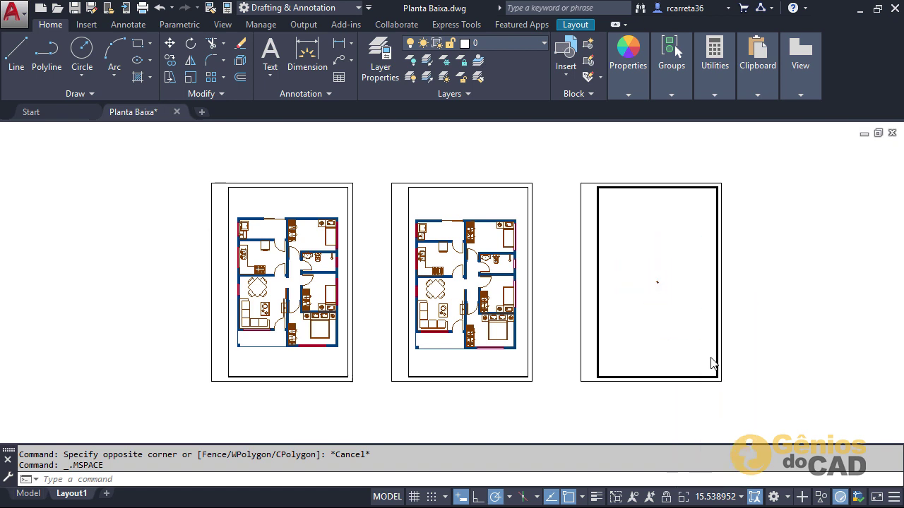
click(739, 497)
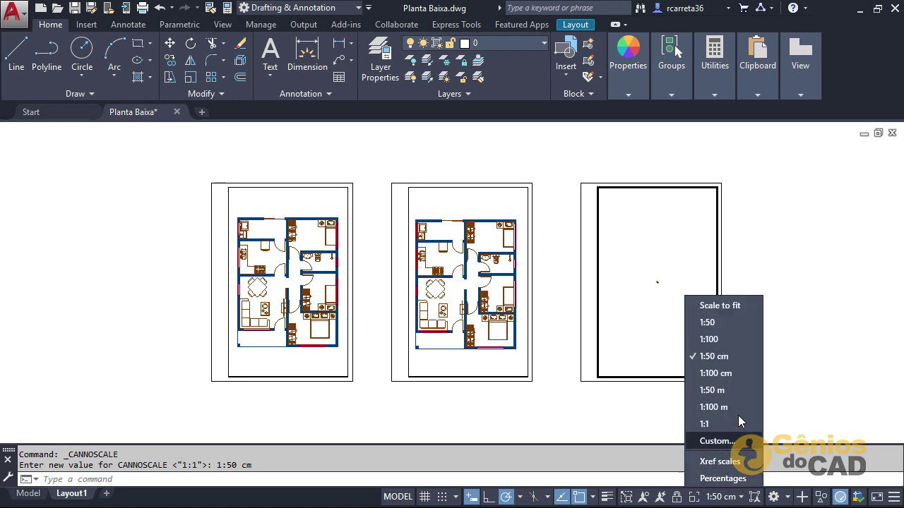
click(722, 392)
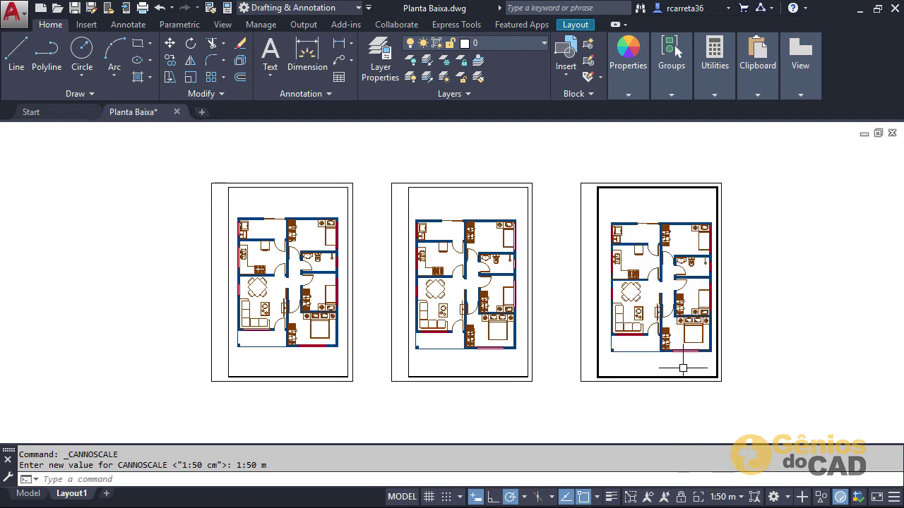
middle_drag(682, 369, 681, 367)
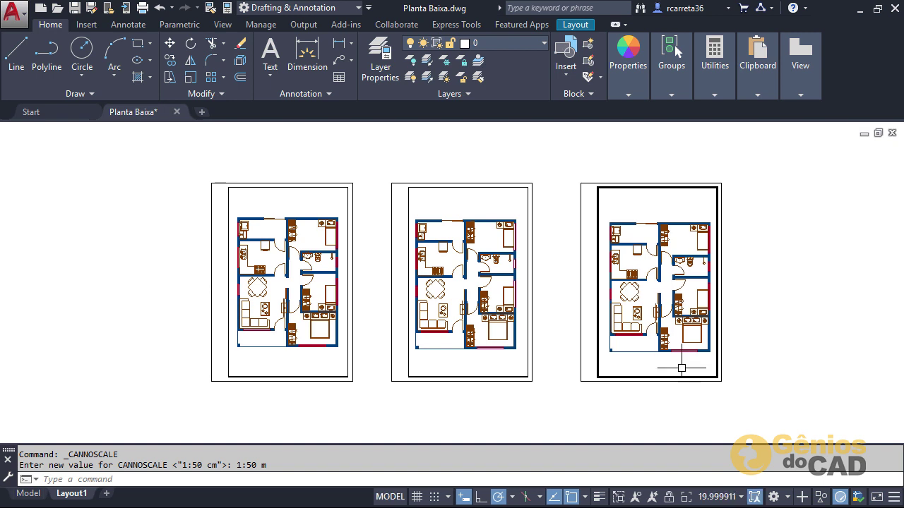
double_click(630, 422)
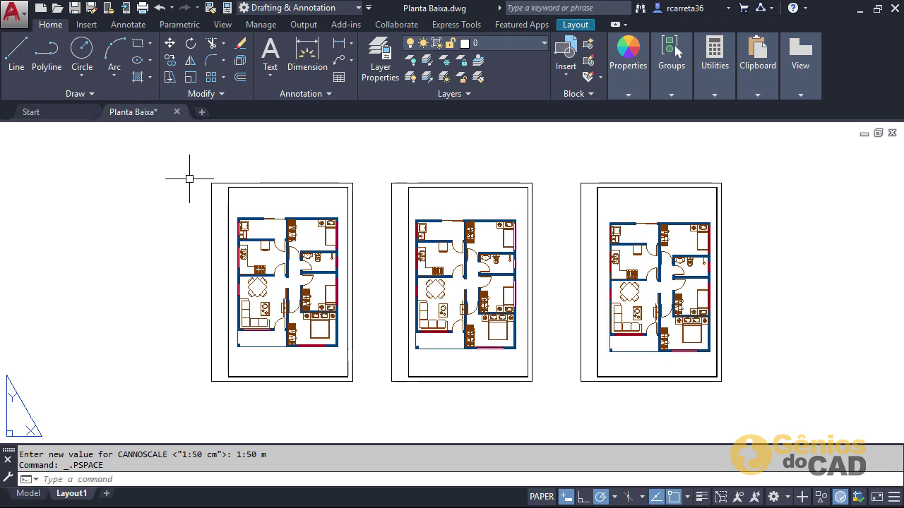
- Review the plot settings of Layout1, including plot area, scale and units, and close them without plotting
click(142, 8)
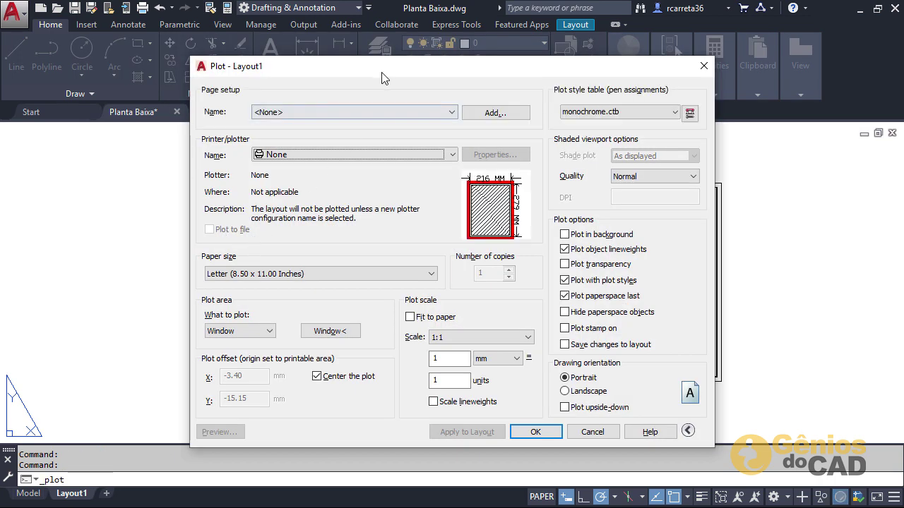
drag(381, 77, 507, 36)
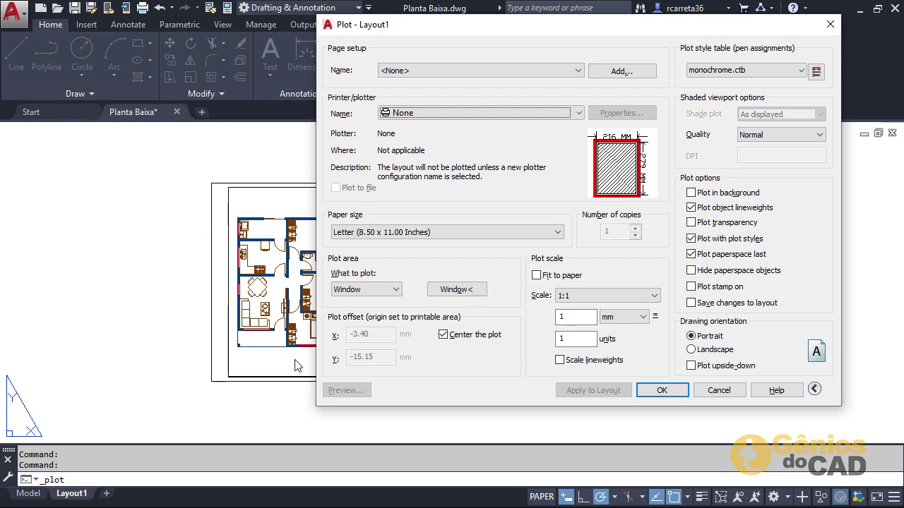
click(718, 390)
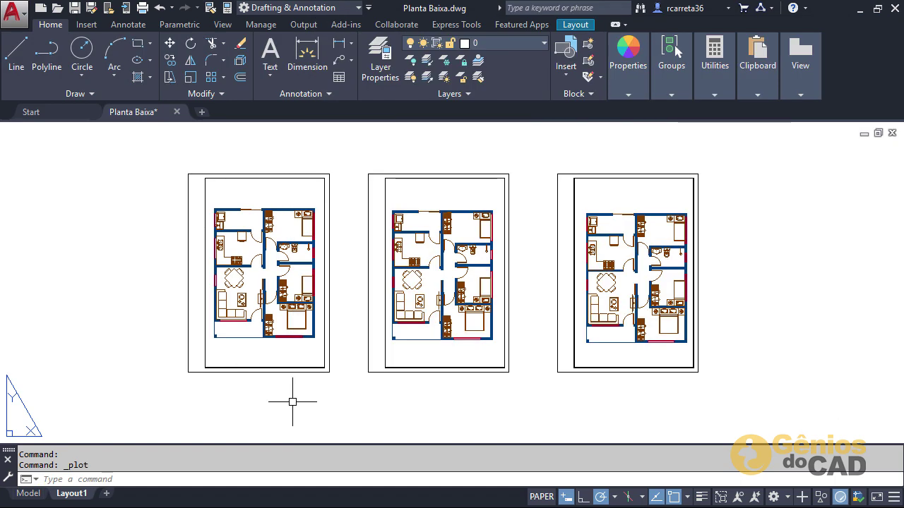
- Compare the floor plans in model space with the layout and check the scale choices of the second sheet's viewport
click(28, 496)
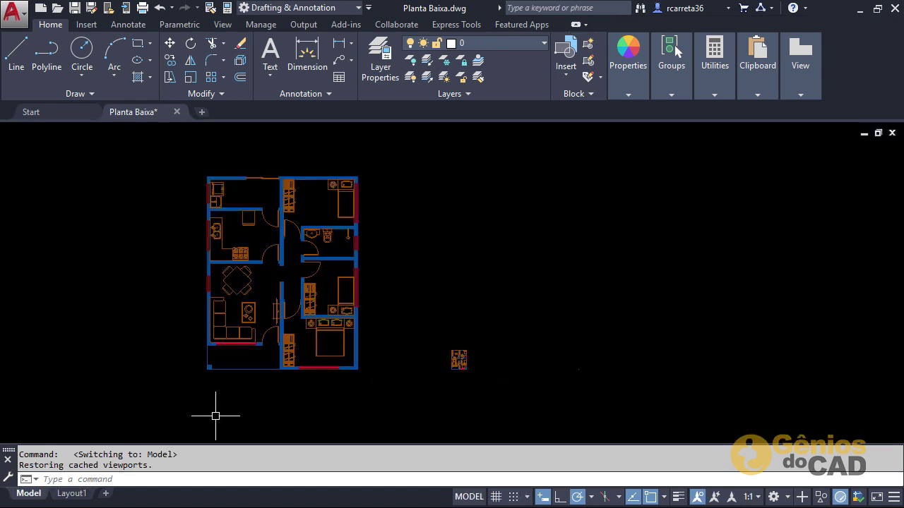
click(72, 494)
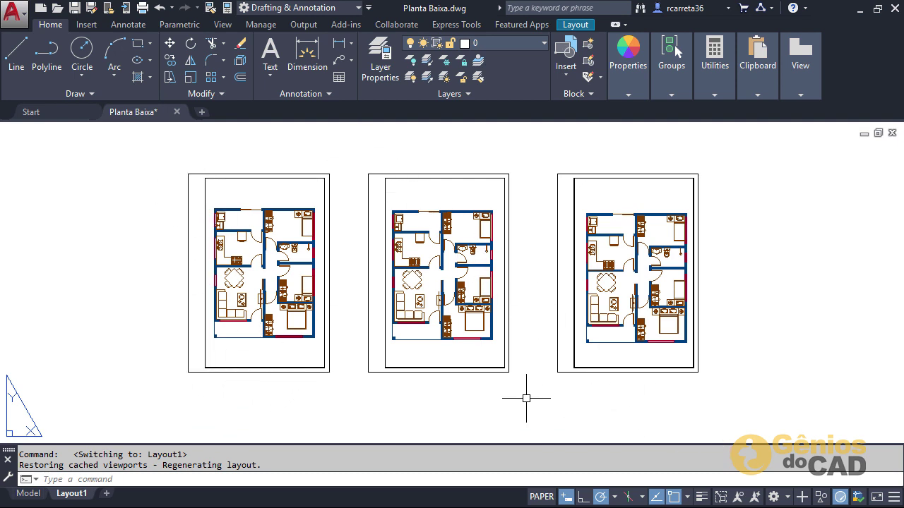
double_click(472, 361)
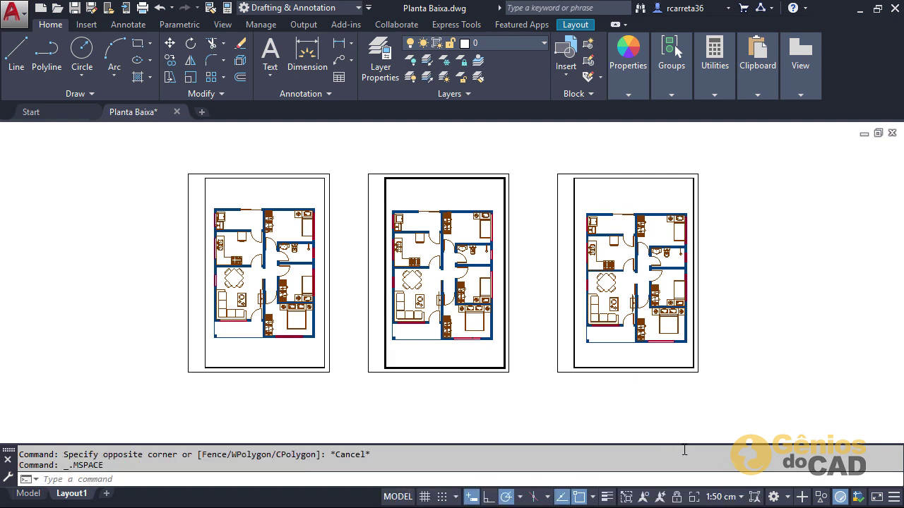
click(740, 497)
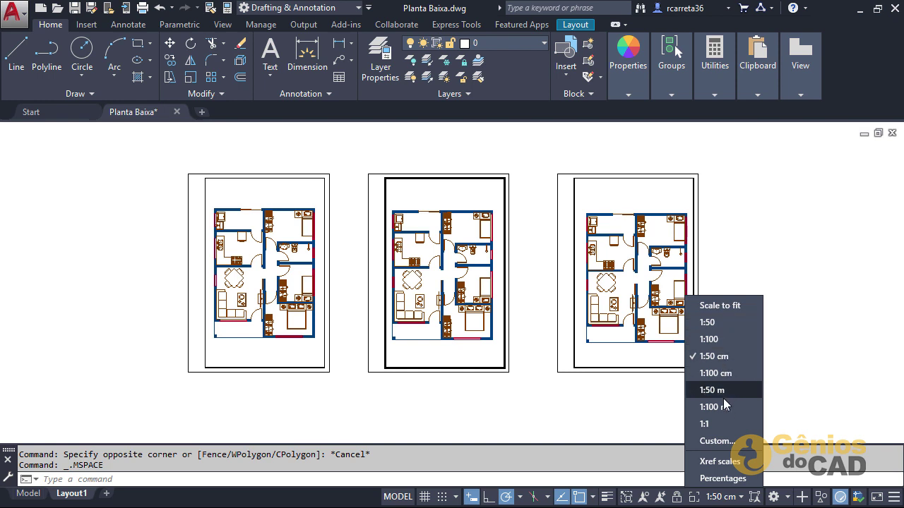
click(797, 393)
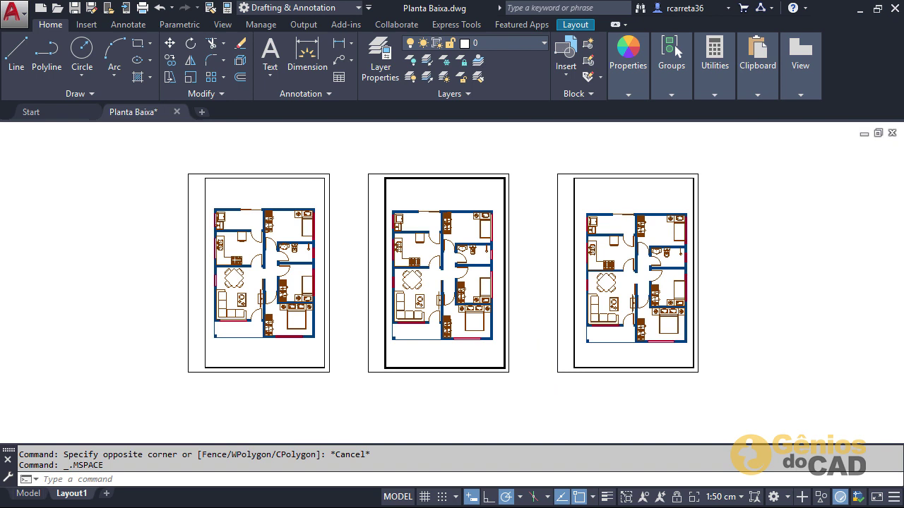
- Show the current text, dimension, leader and table styles
click(329, 94)
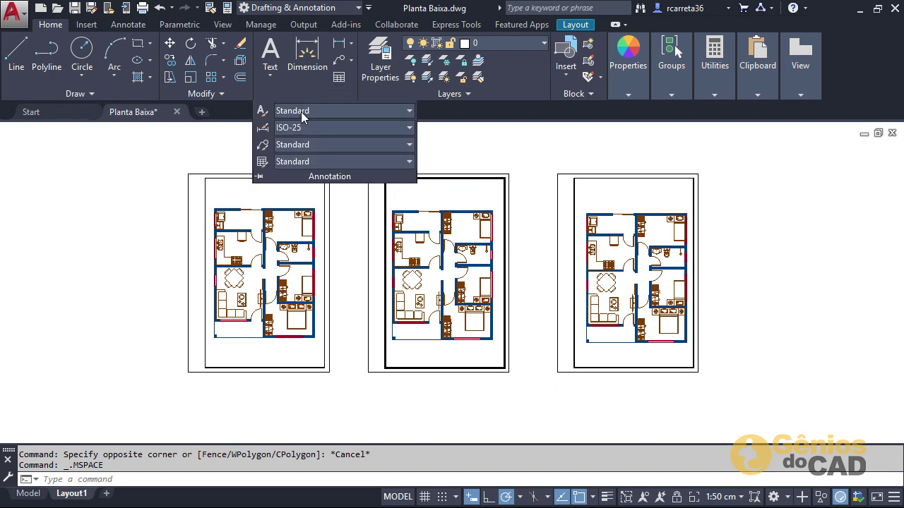